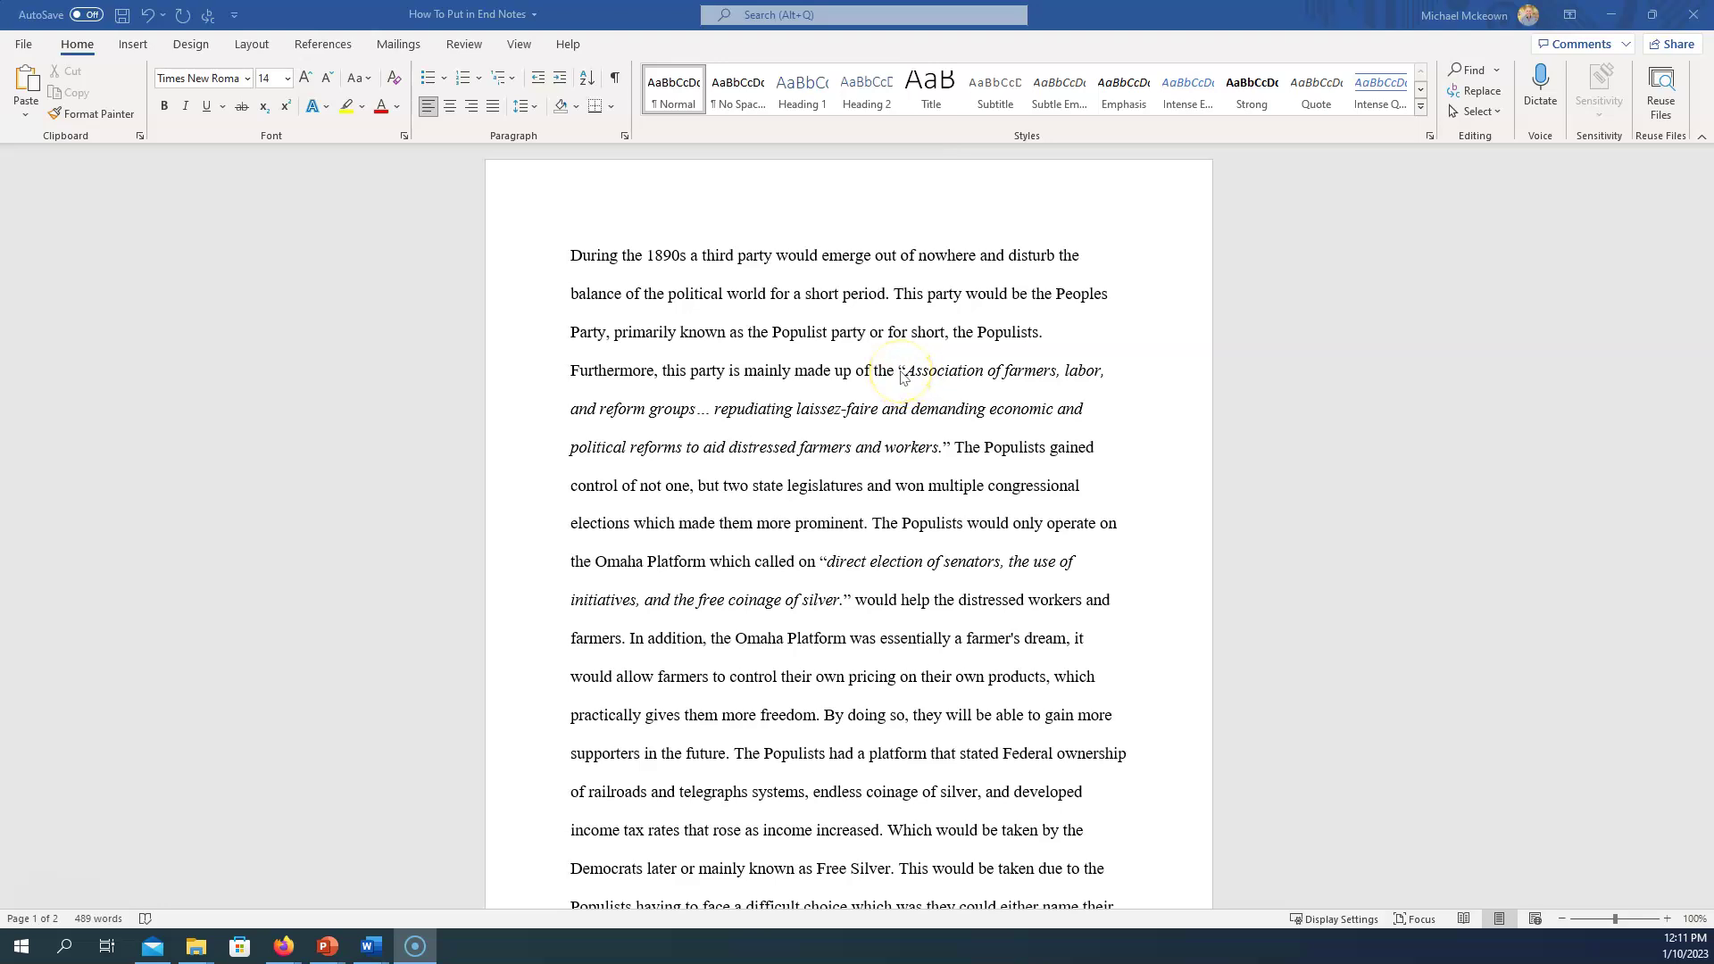
- Insert a superscript 1 right after the quotation ending "distressed farmers and workers."
left_click(902, 377)
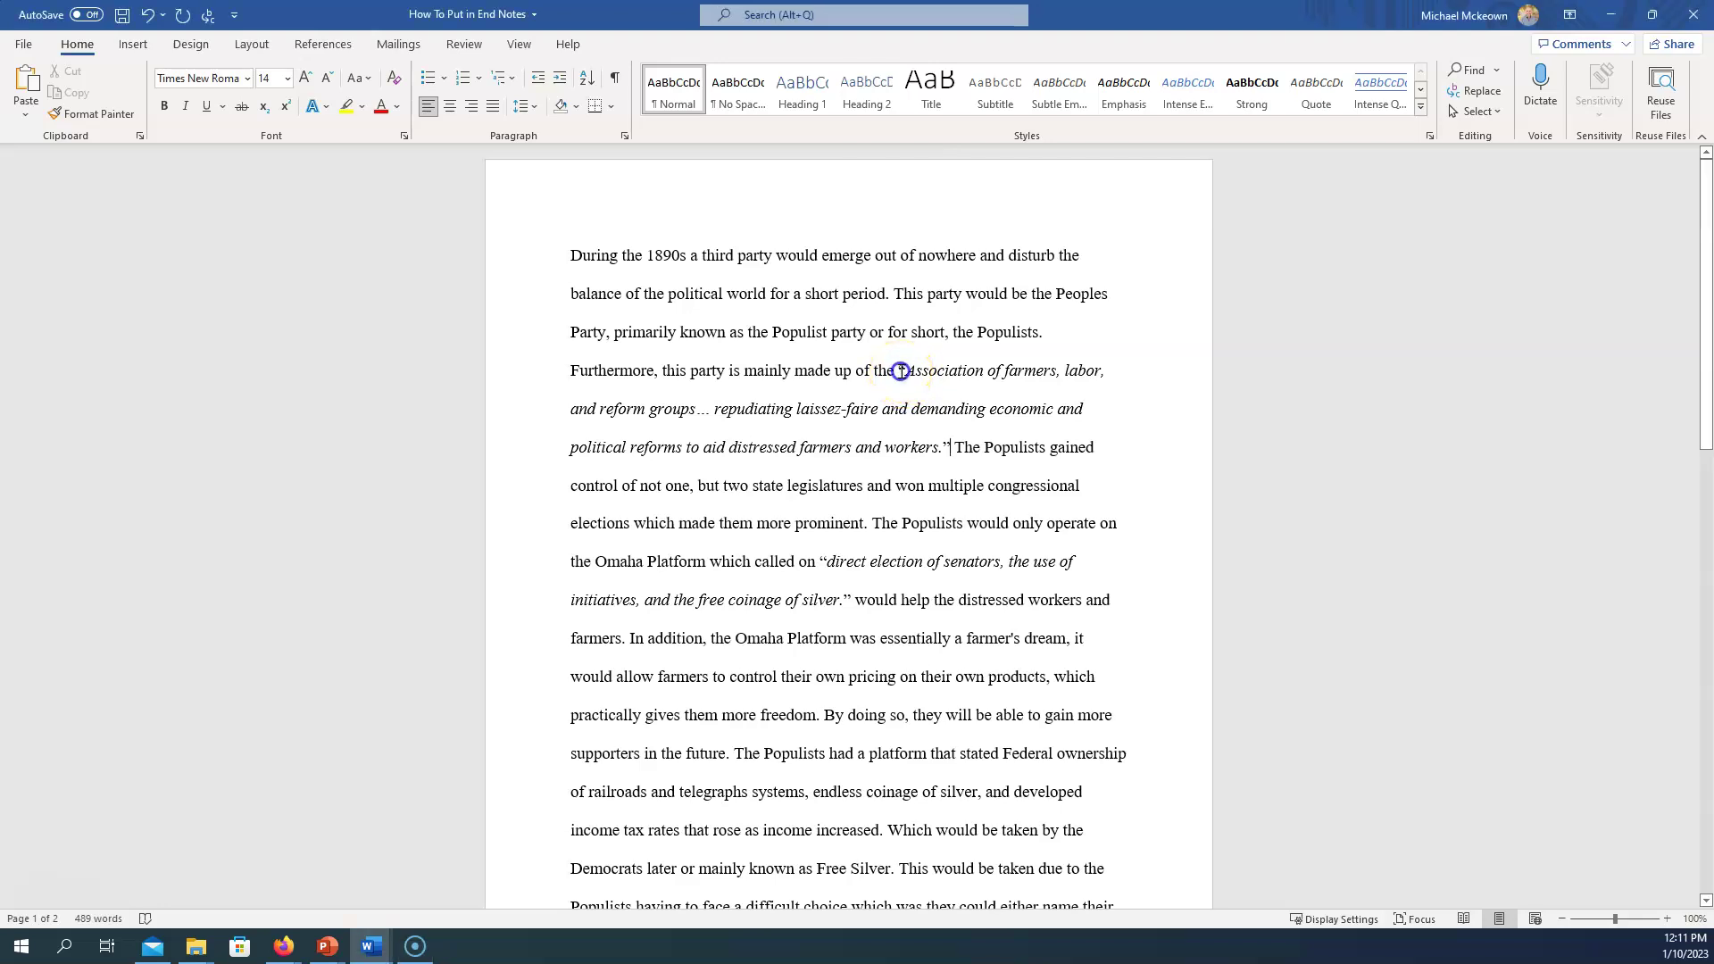
left_click(286, 107)
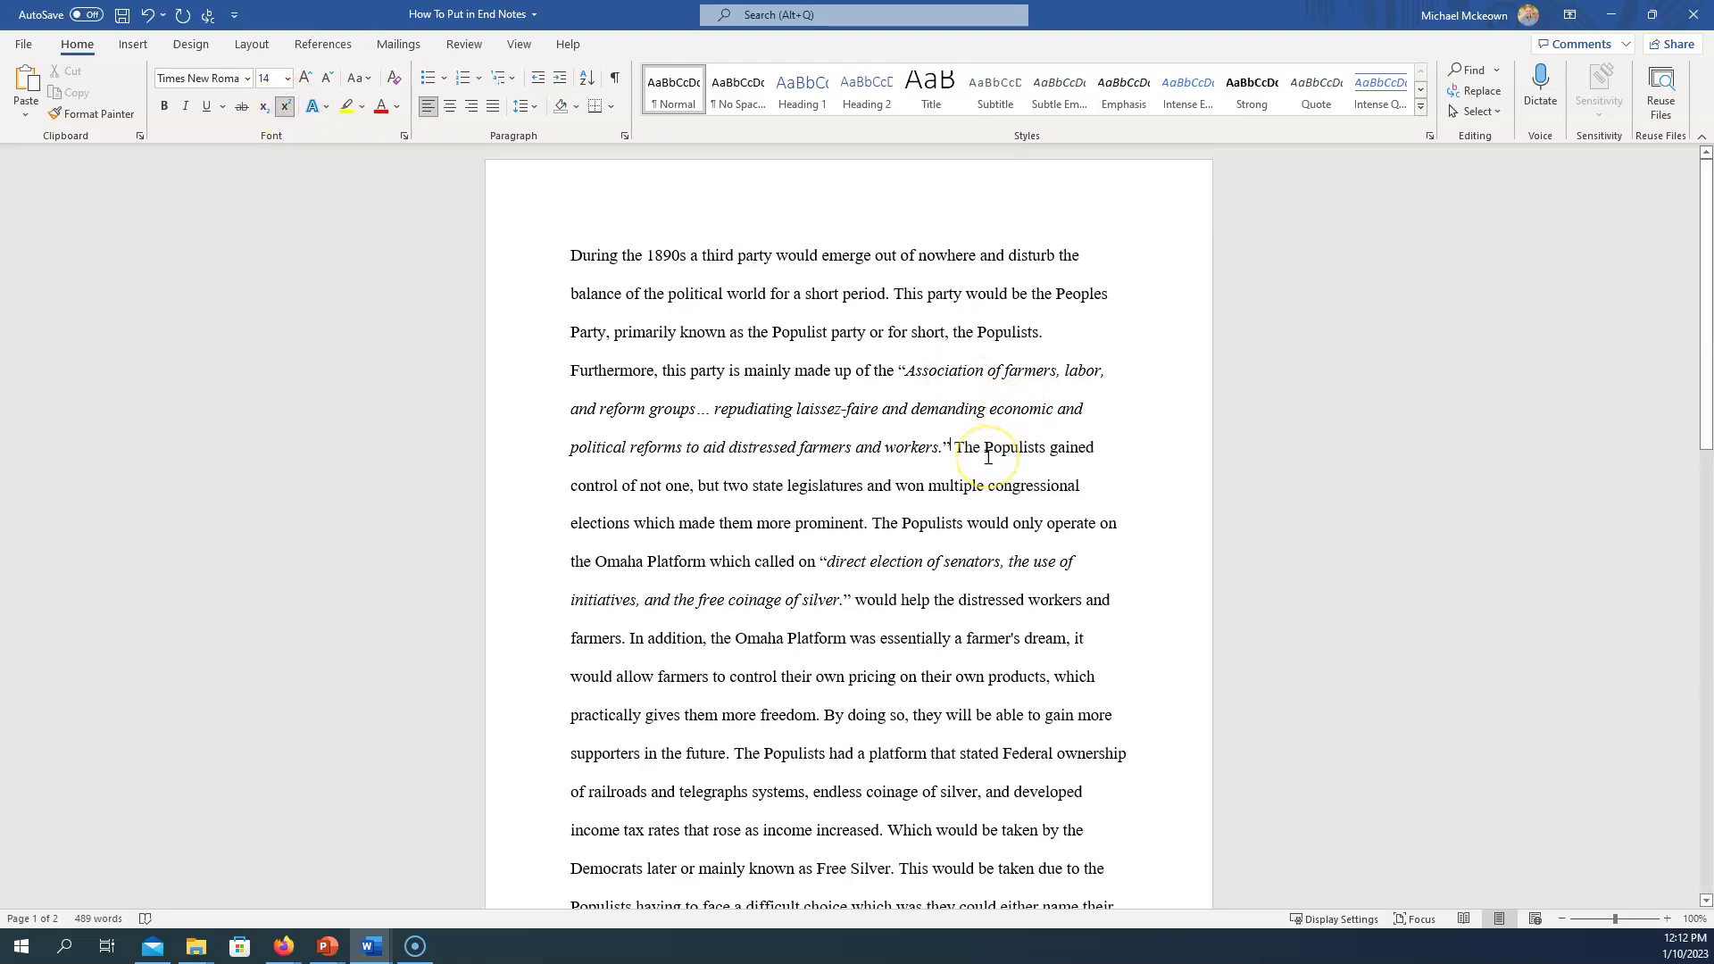
type("1")
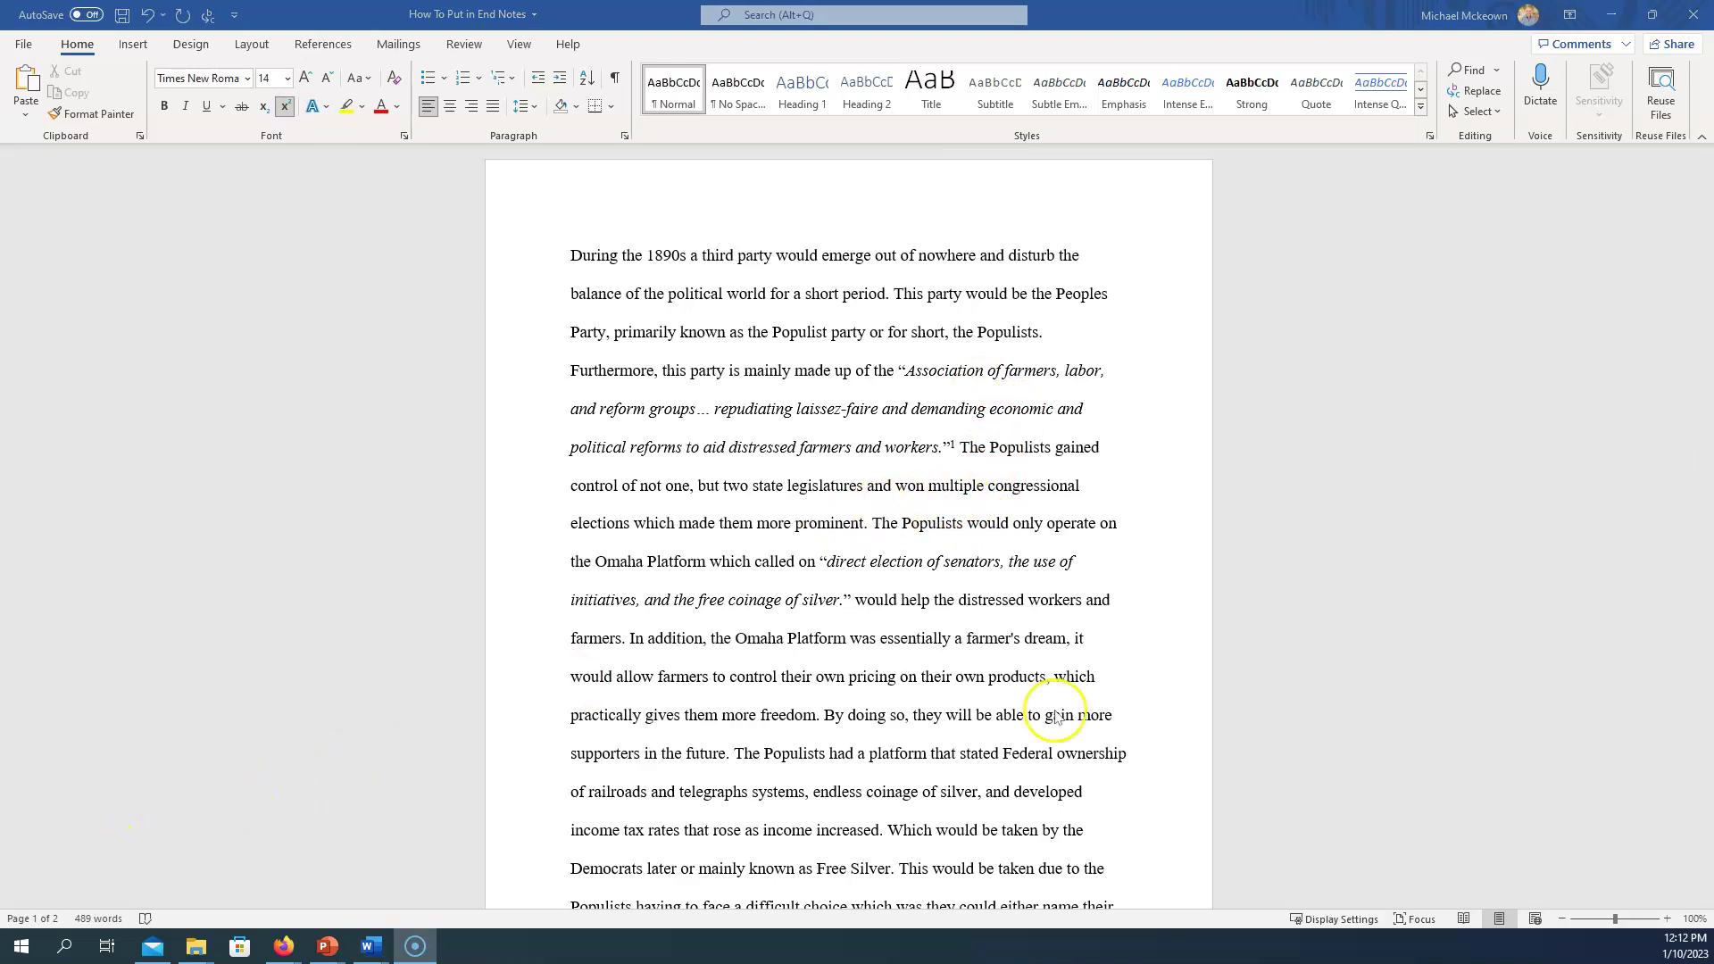
- Paste endnote 1 below the last paragraph, citing the YouTube video "Politics in the Gilded Age 1877 - 1900."
left_click_drag(1706, 412, 1686, 884)
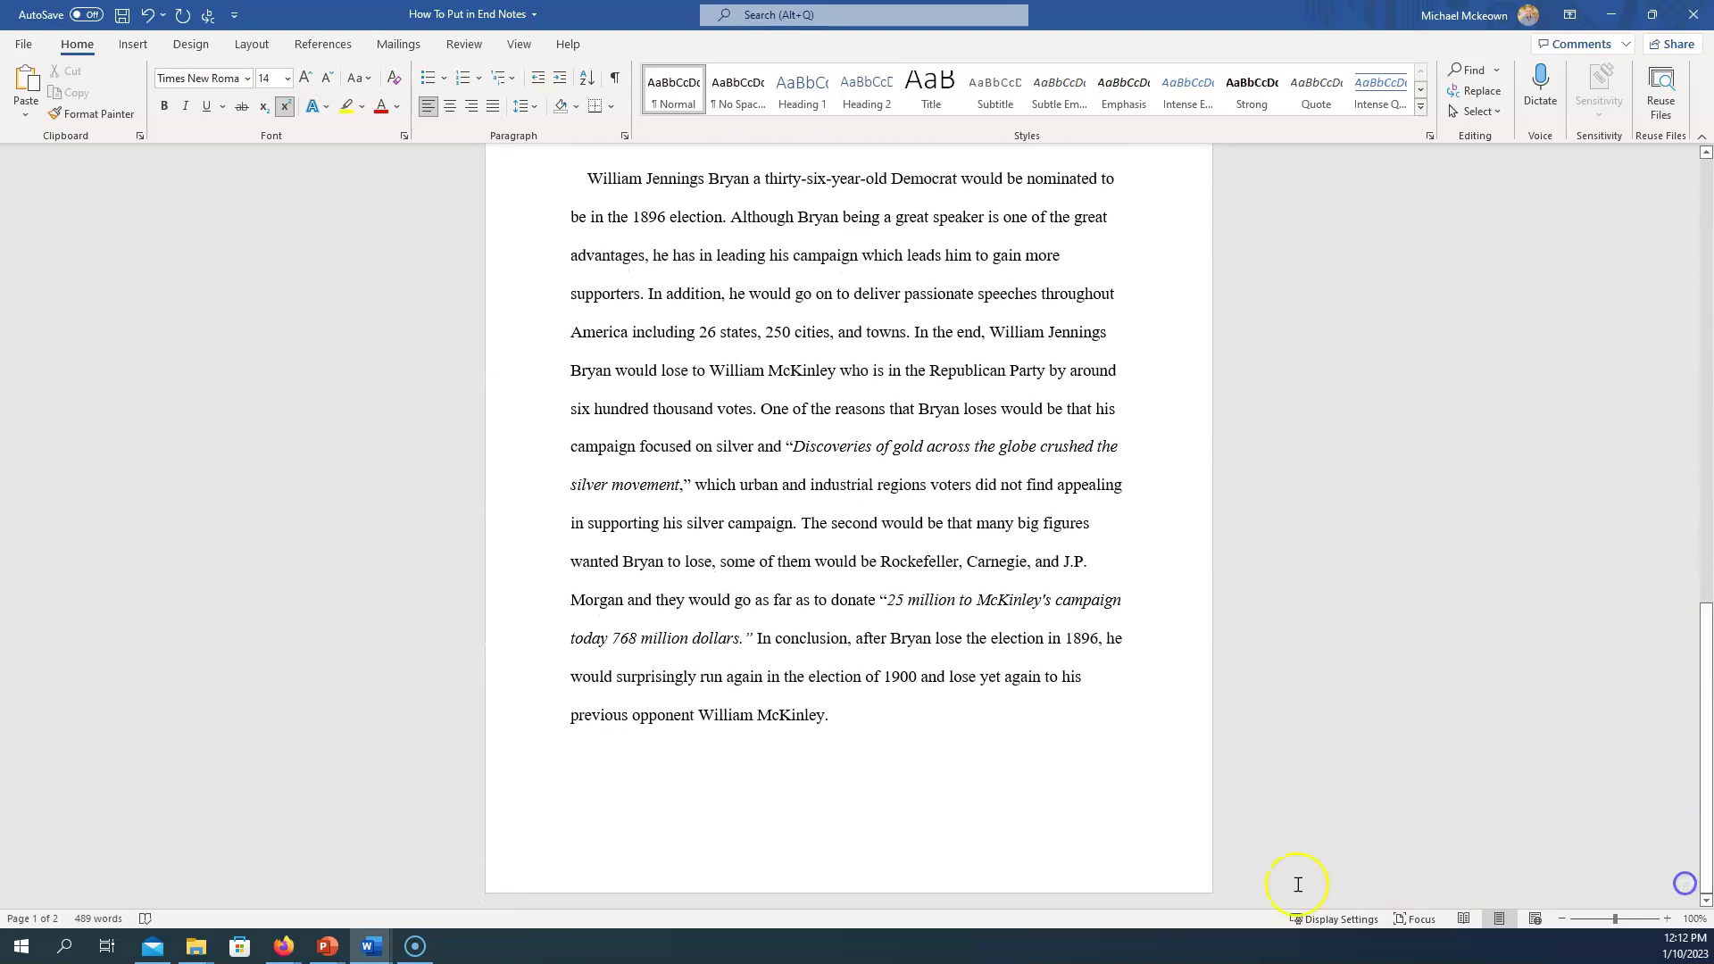
left_click(739, 796)
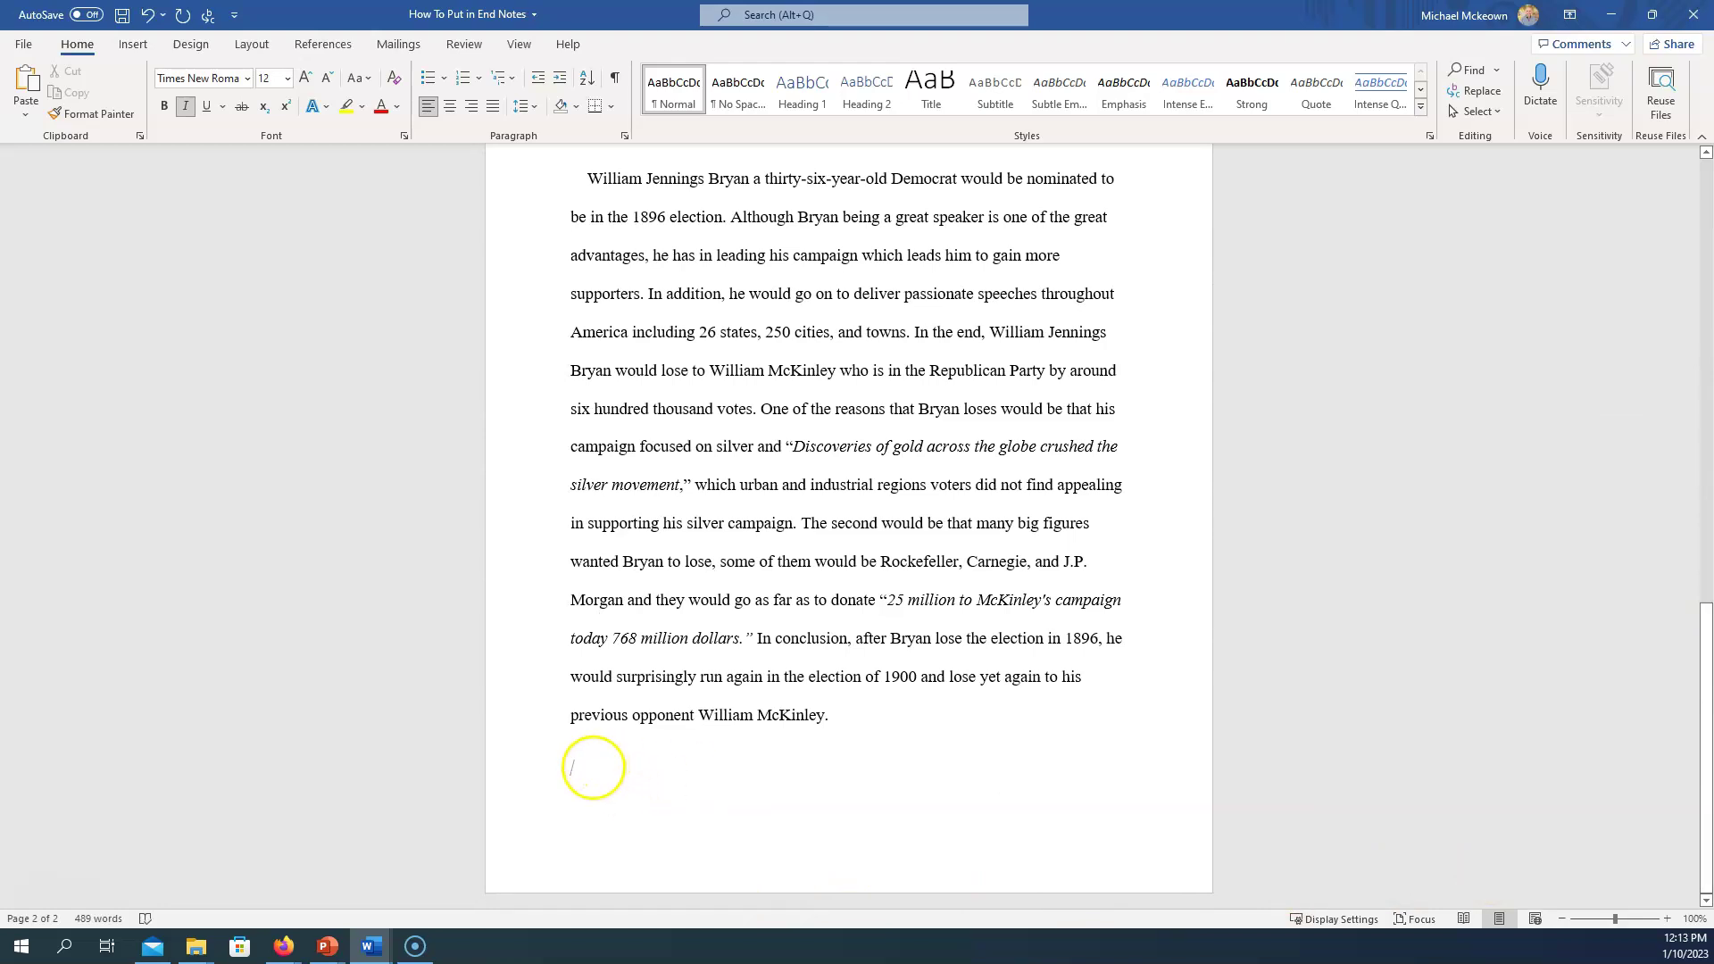
type("Michael McKeown, \"Politics in the Gilded Age 1877 - 1900.\" YouTube. December 14, 2022, 39:50– 40:02, https://www.youtube.com/watch?v=NNQcS9Ik8ok")
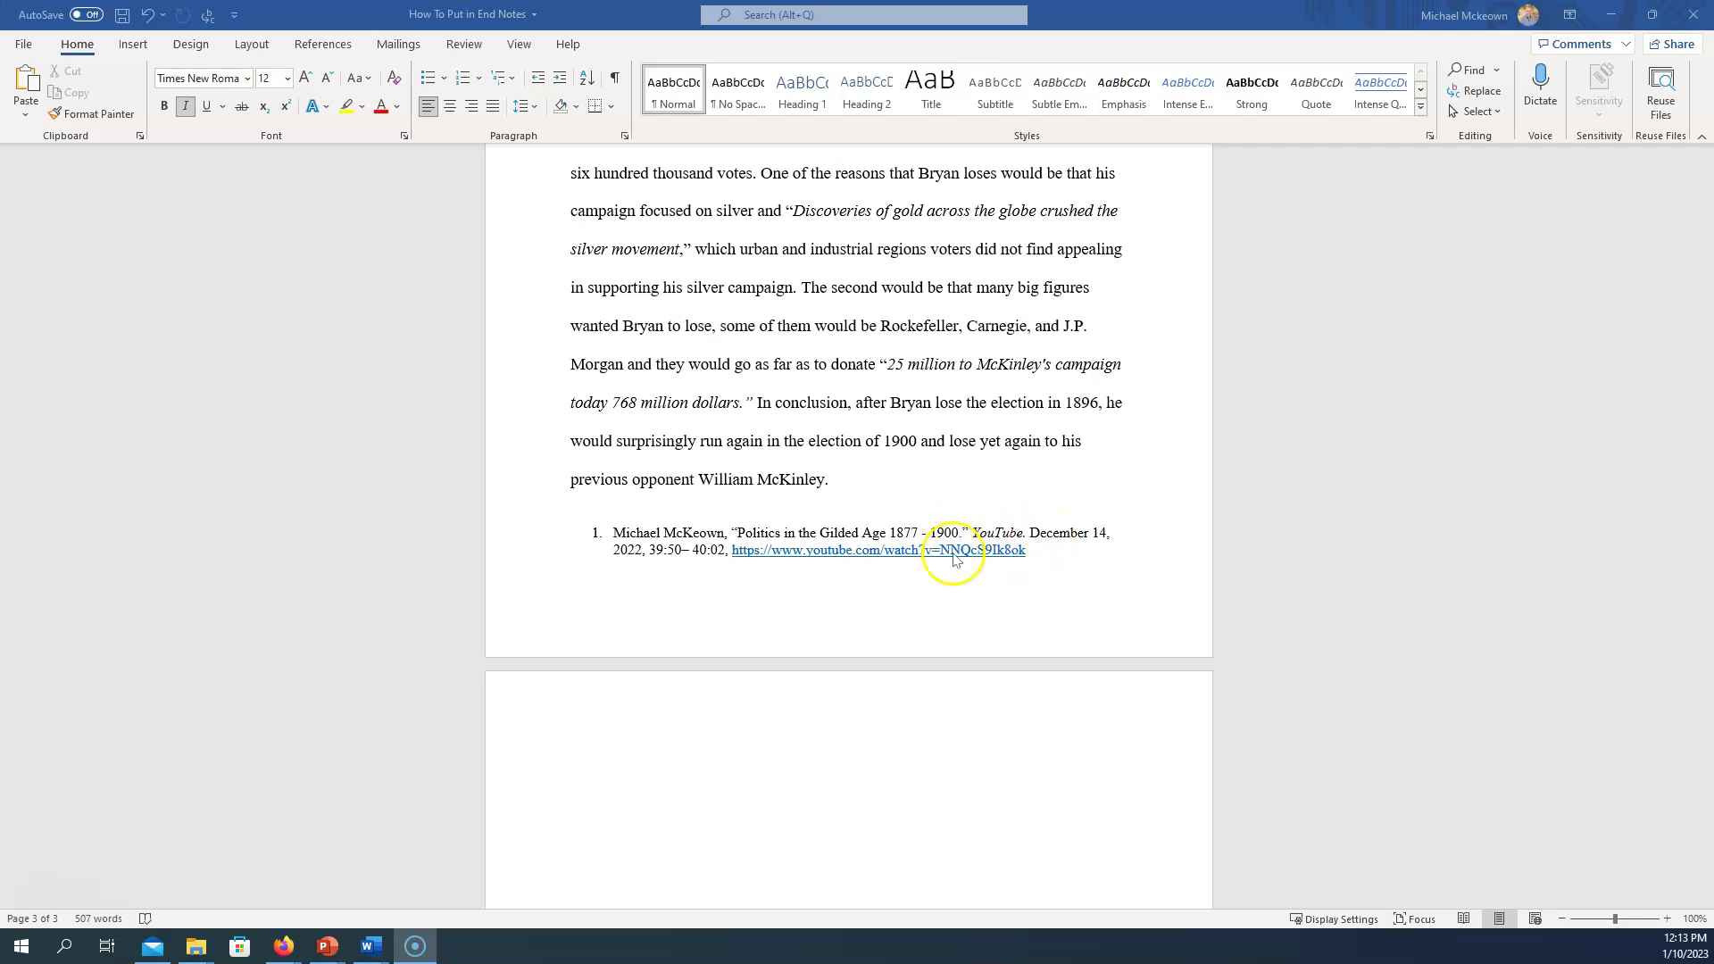
left_click(656, 556)
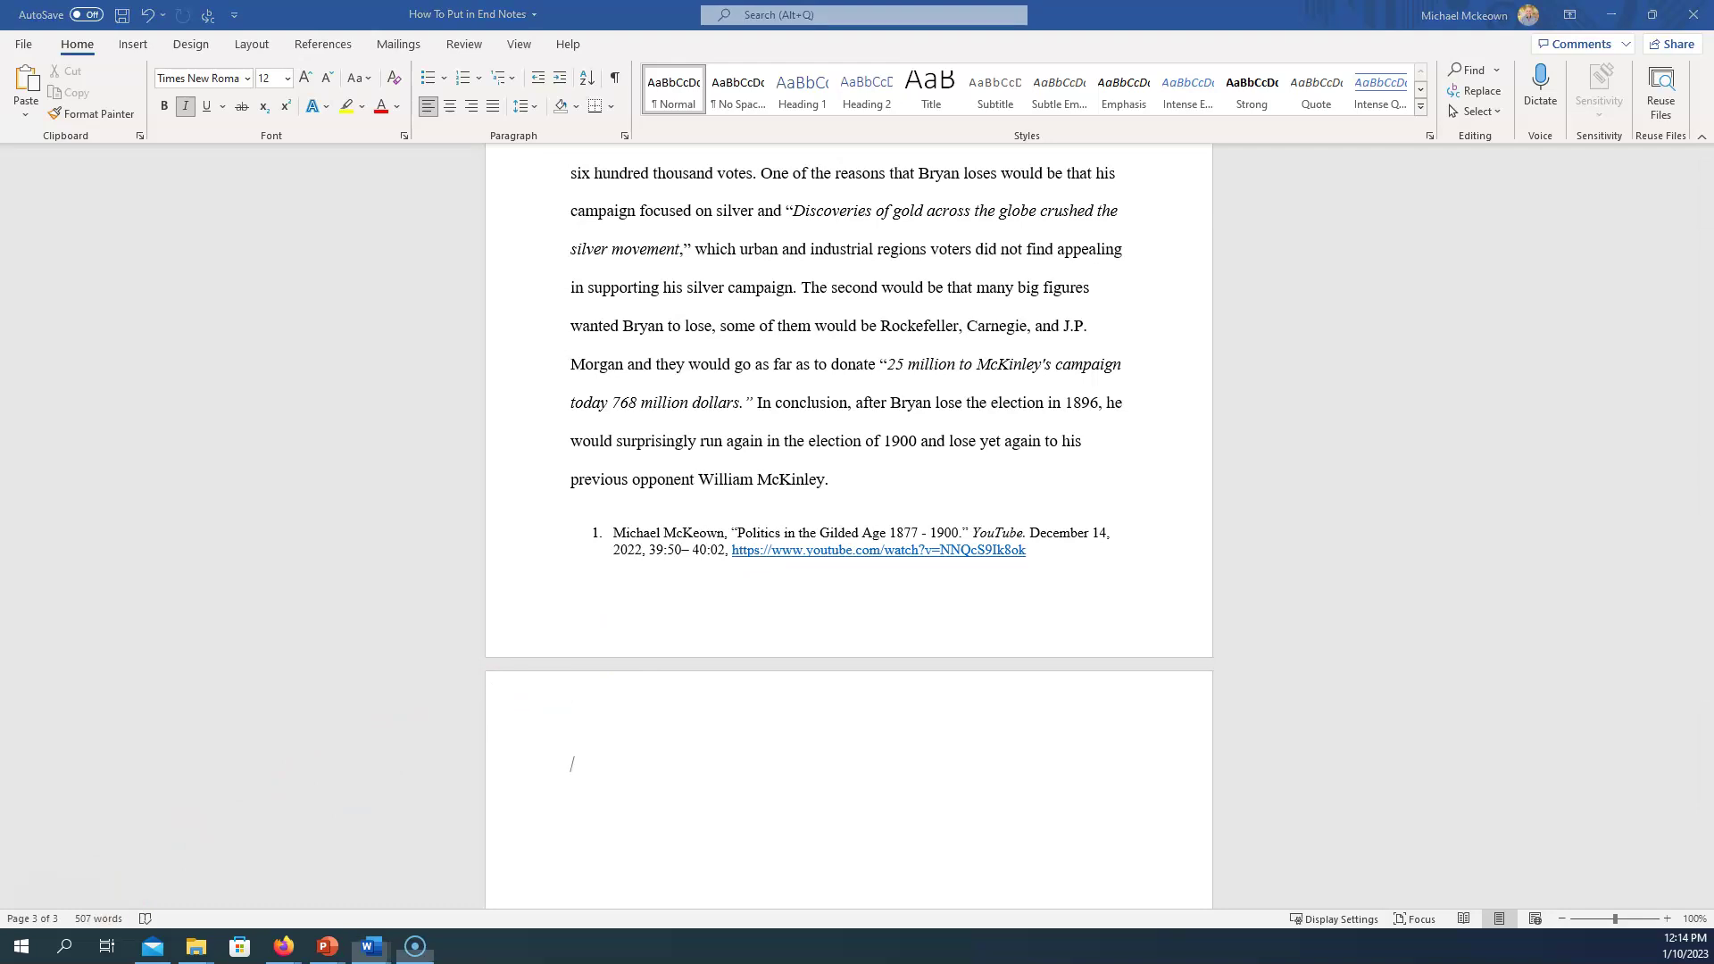
- Add a superscript 2 after the closing quote of the "free coinage of silver" quotation on page 1
key("ctrl+Home")
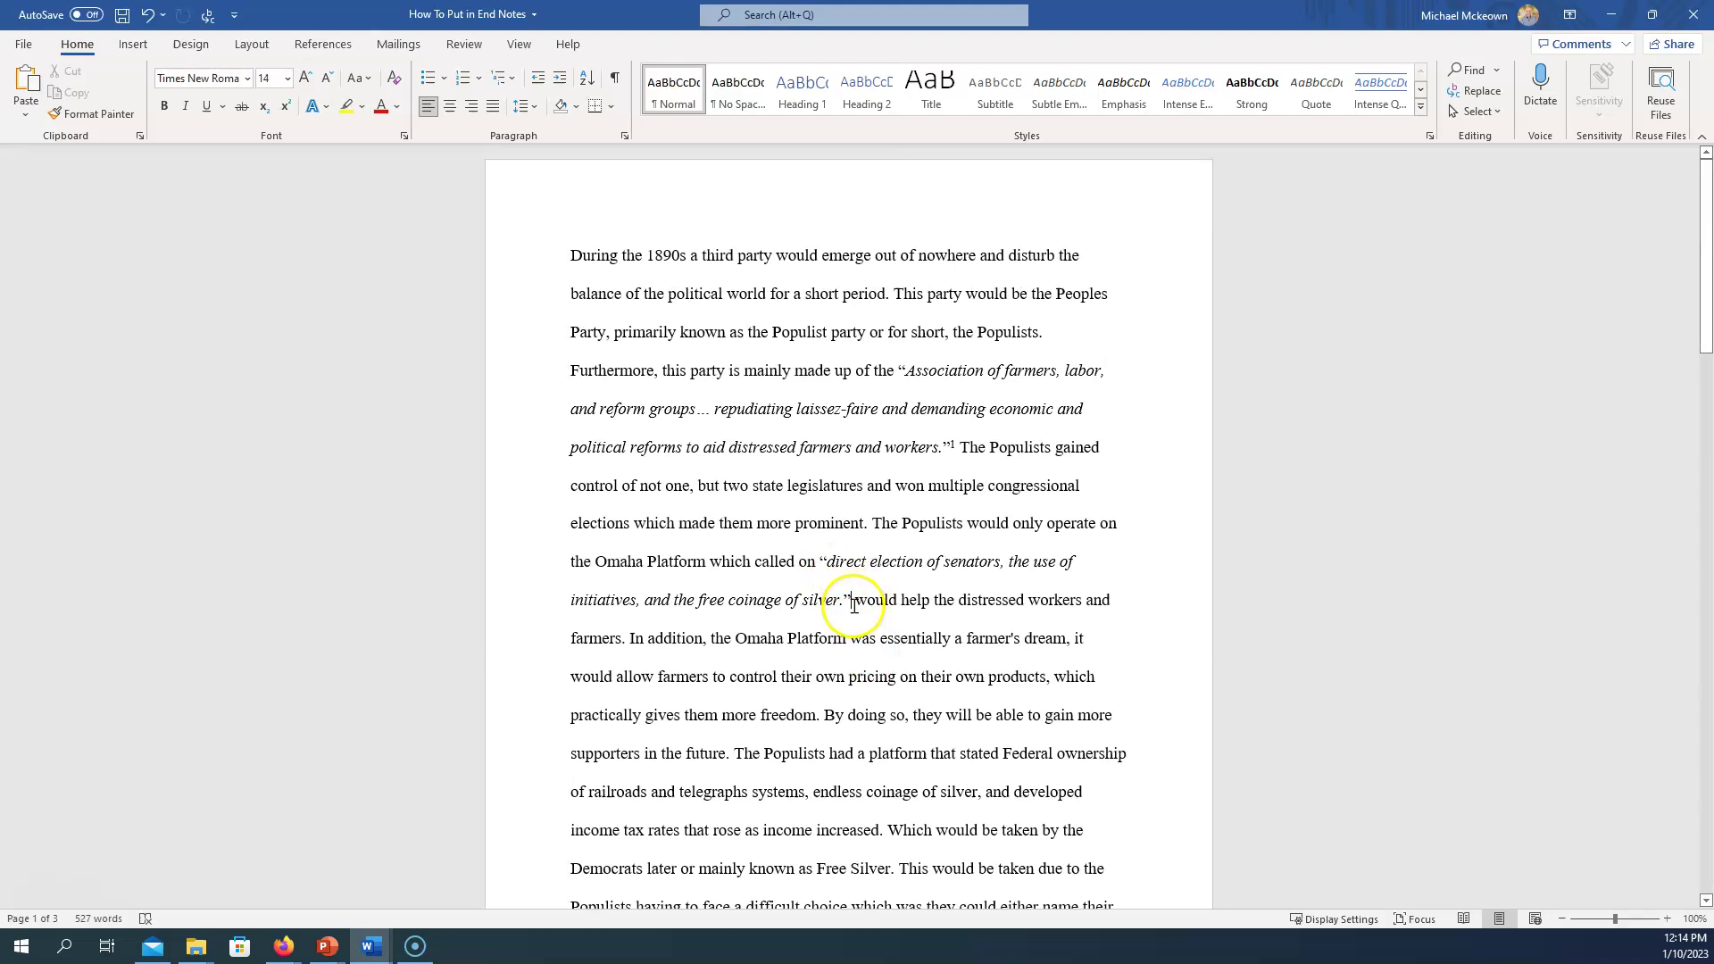
left_click(849, 602)
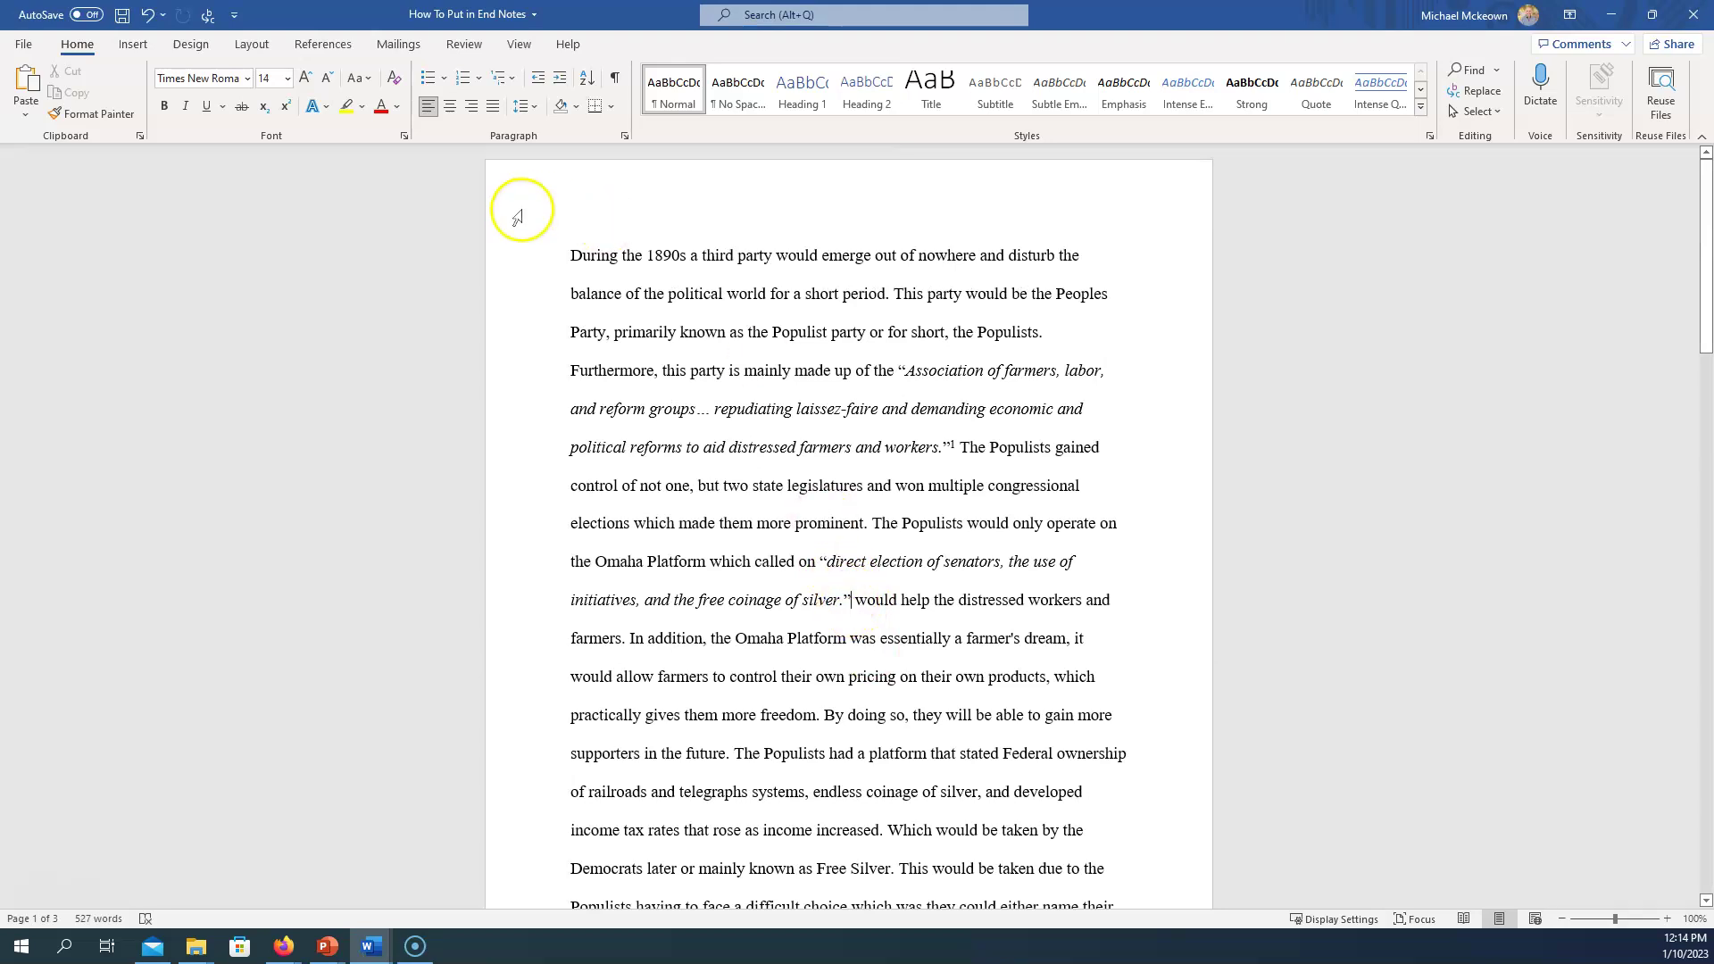
left_click(284, 109)
type("2")
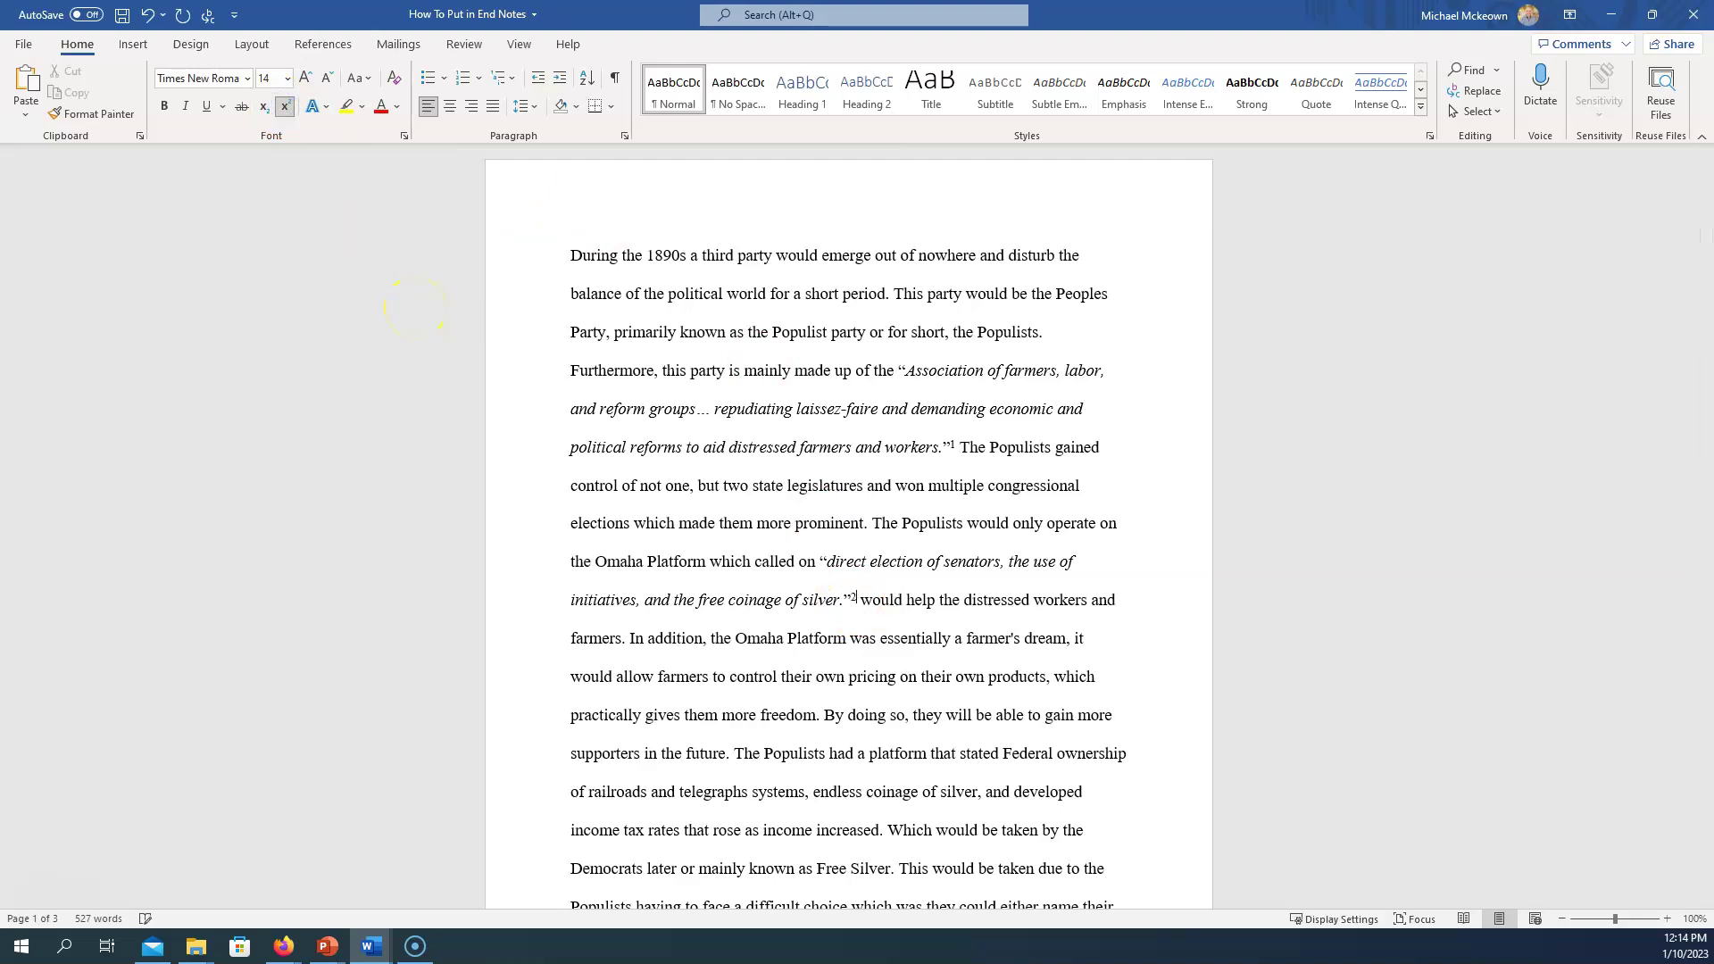
left_click_drag(1701, 292, 1683, 679)
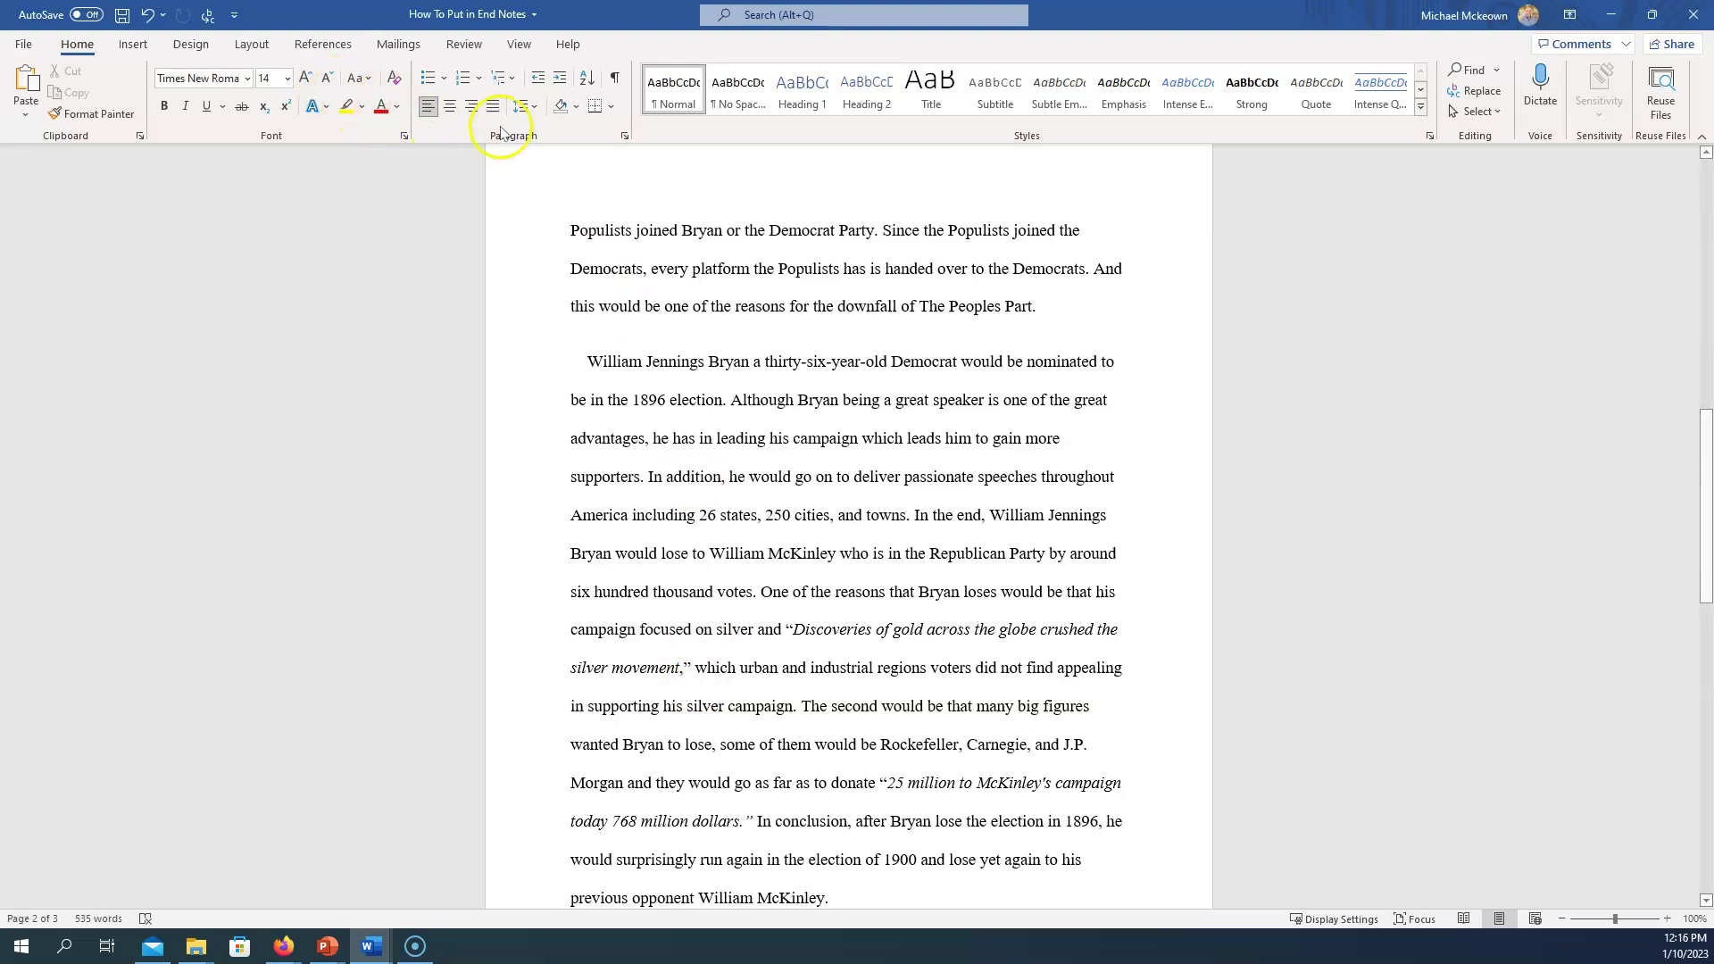
- Add a superscript 3 after the "crushed the silver movement" quotation
left_click(285, 106)
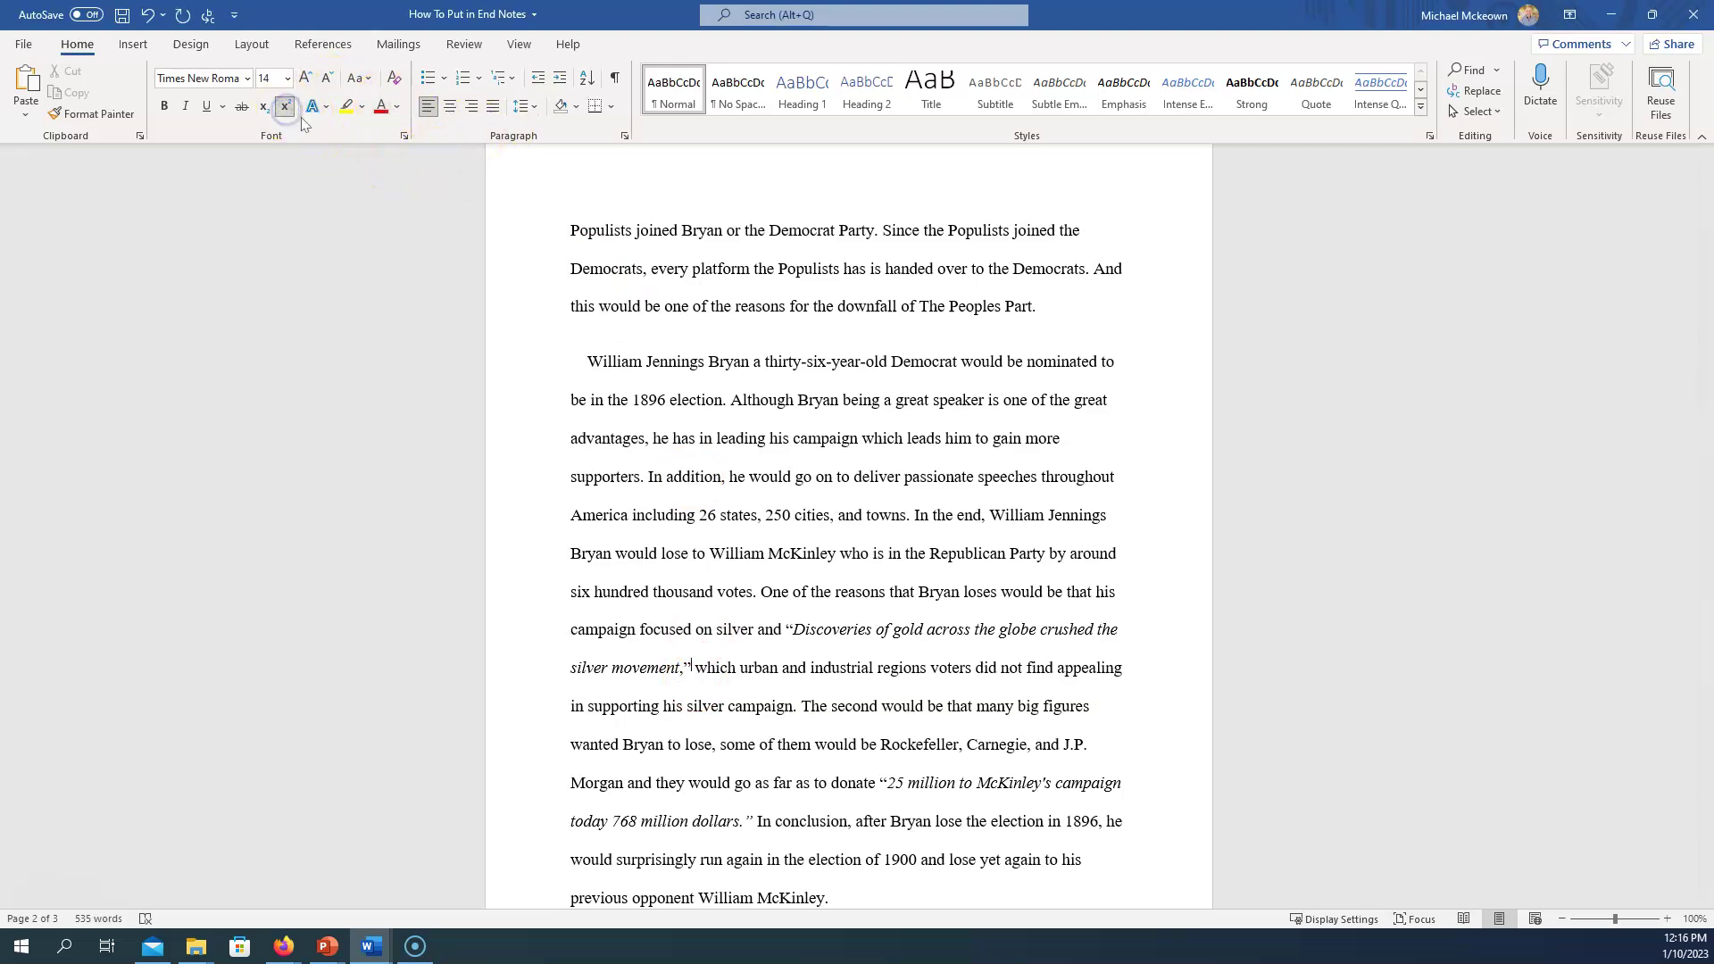
type("3")
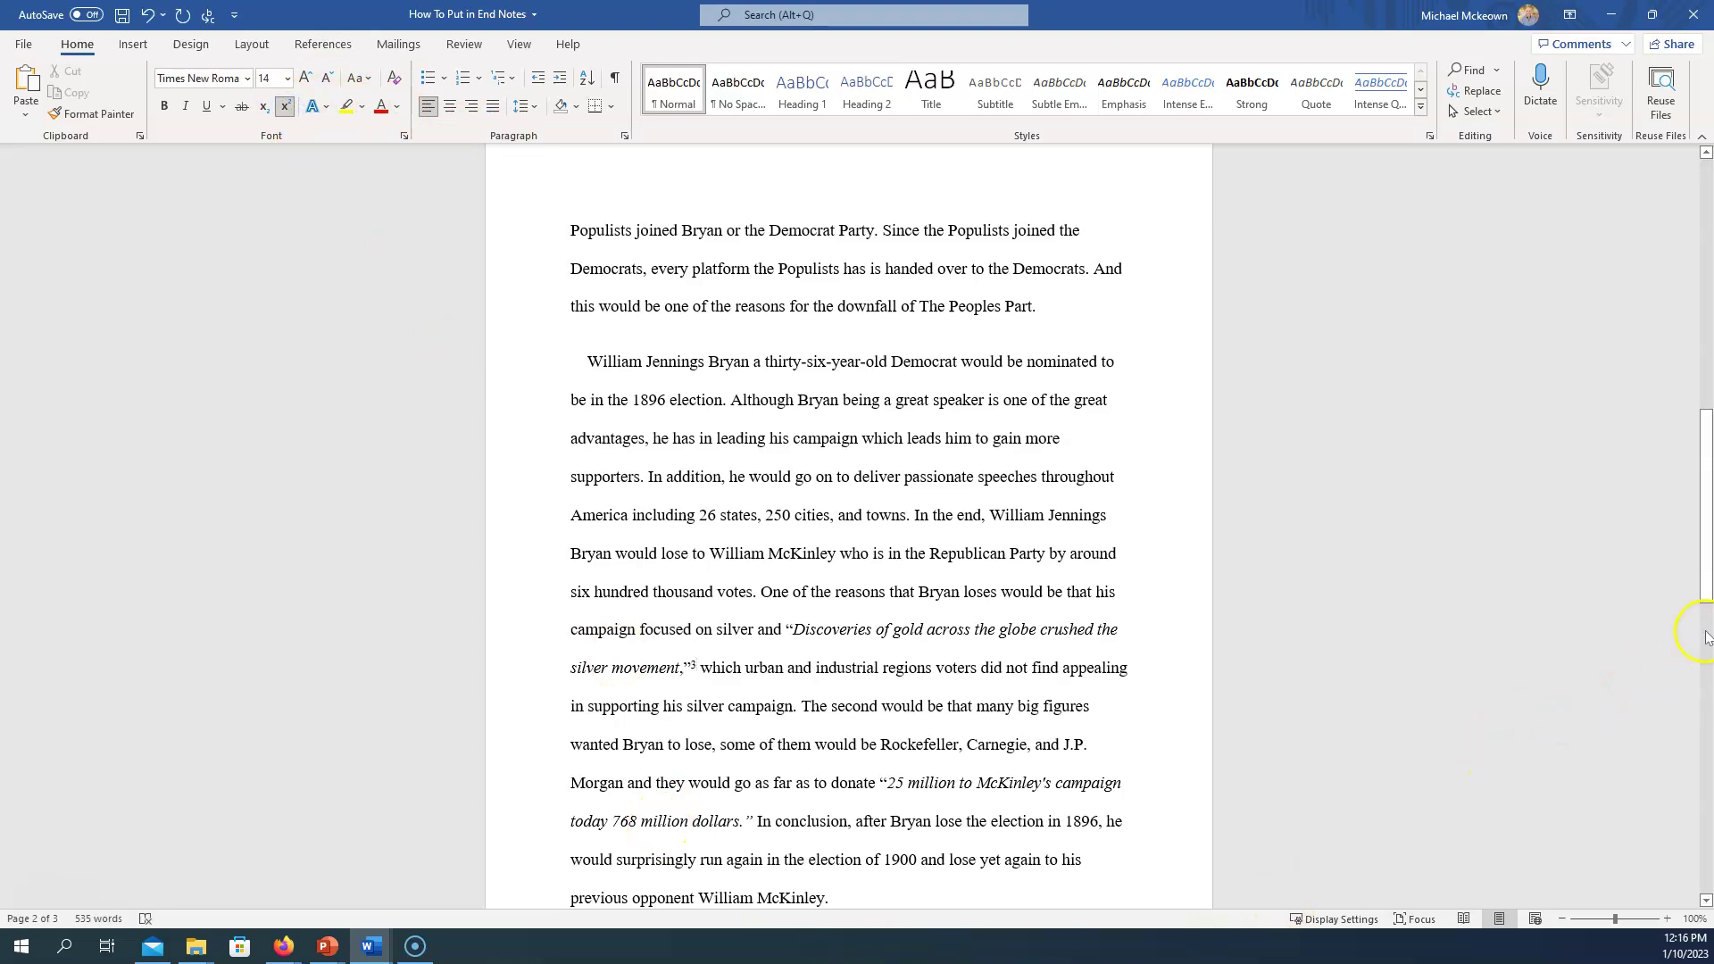
left_click_drag(1707, 554, 1707, 554)
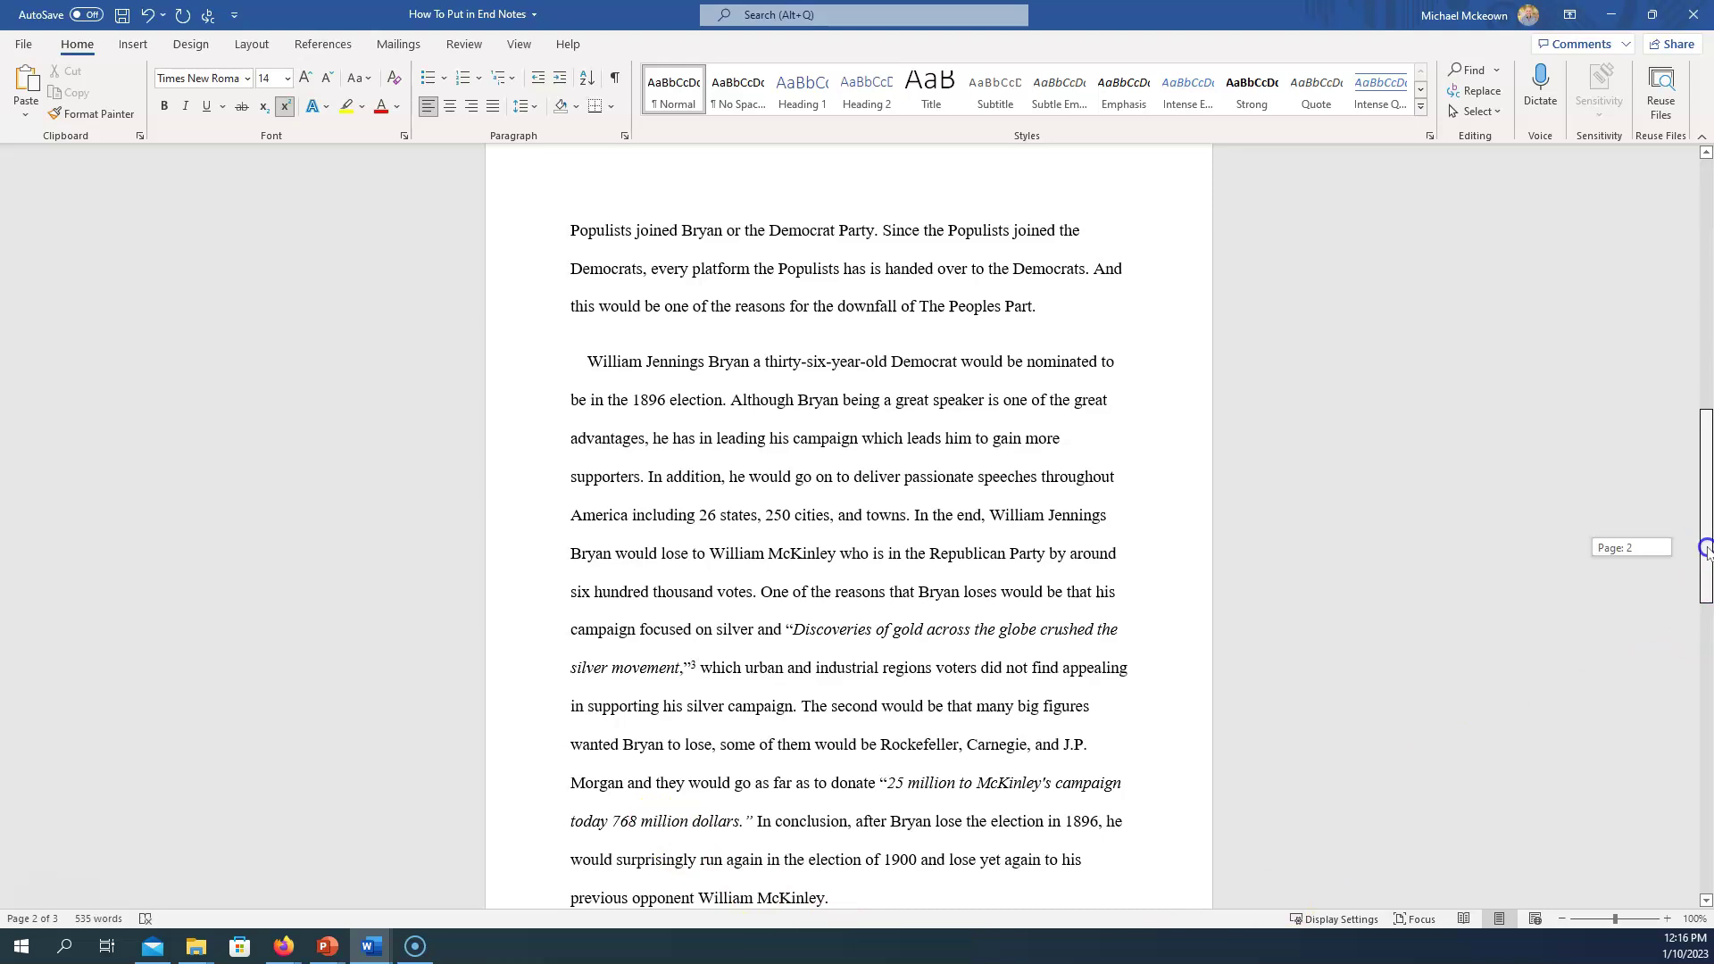
left_click_drag(1707, 551, 1701, 714)
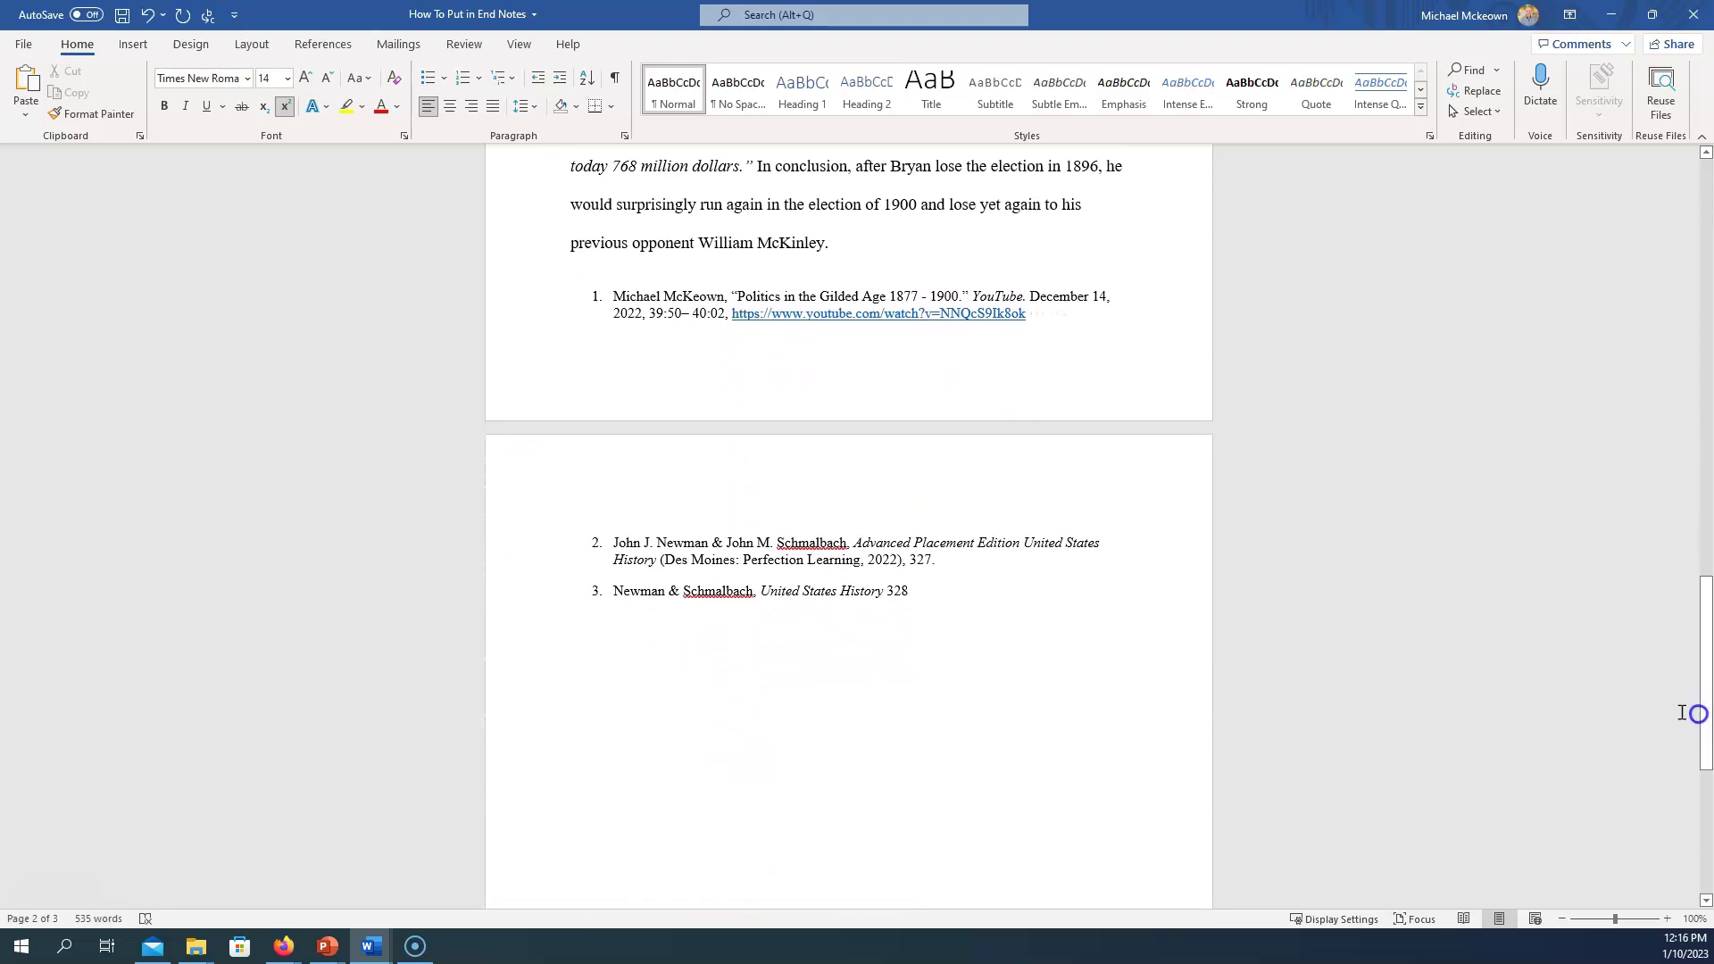
- Retype endnote 3 as the author's surname, "Politics in the Gilded Age", 40:30 – 40:40
left_click(661, 596)
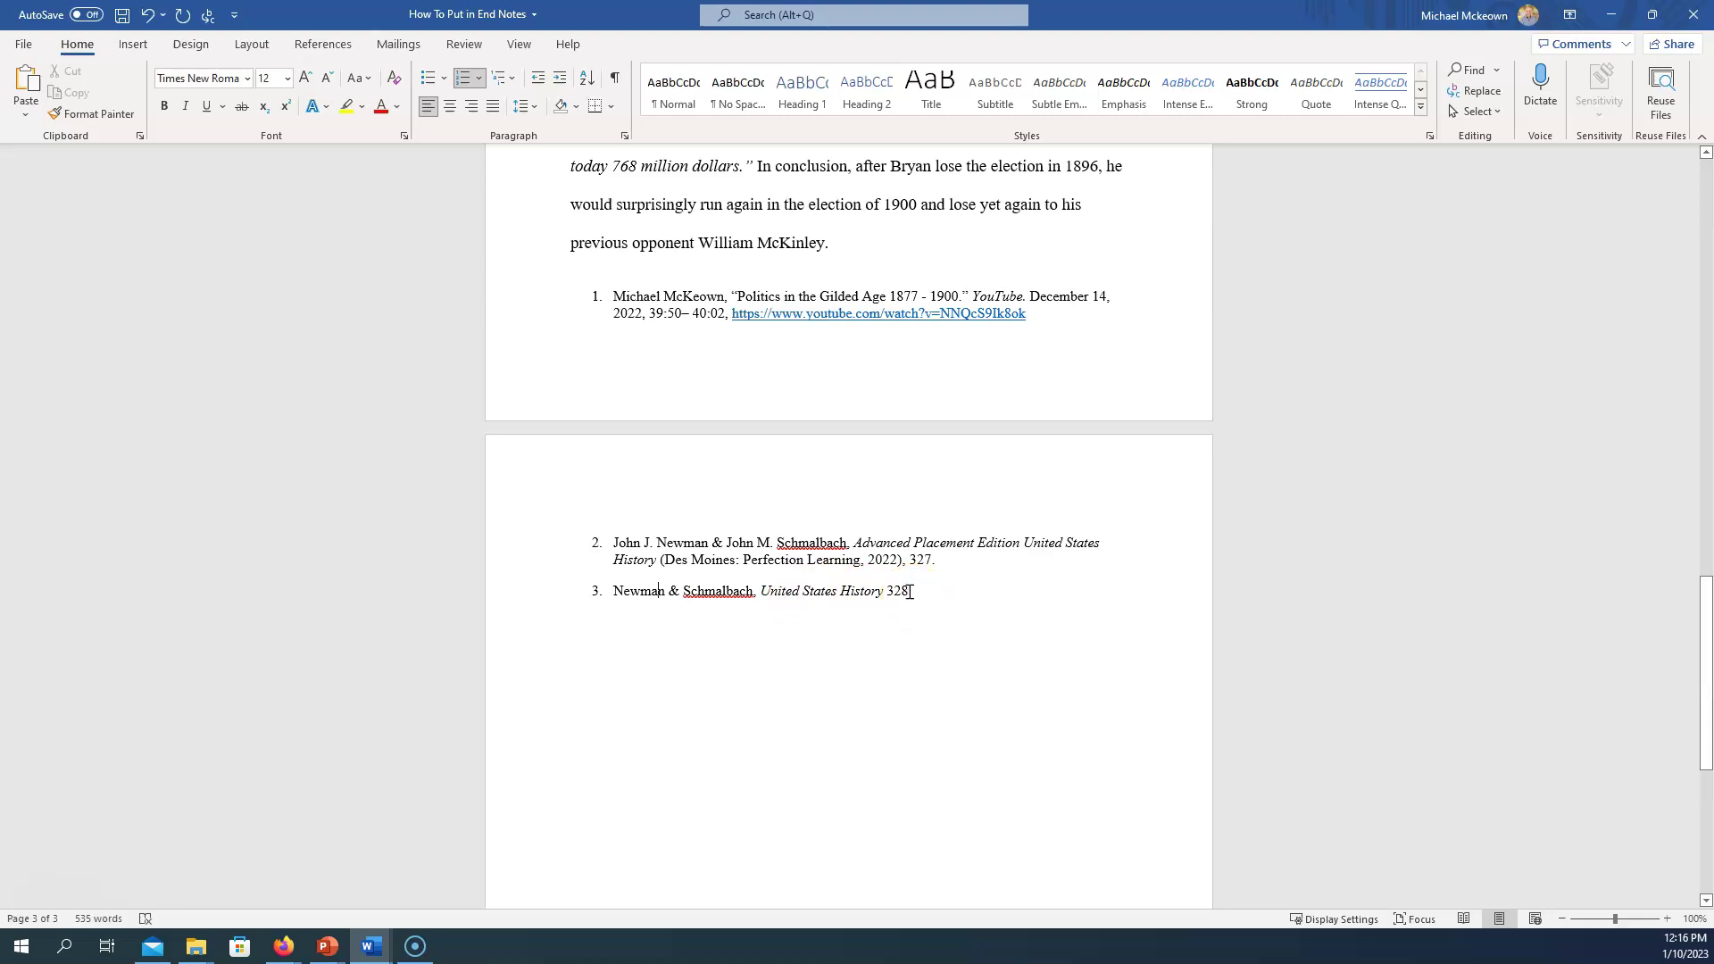
left_click(908, 592)
left_click_drag(908, 591, 623, 598)
type("m")
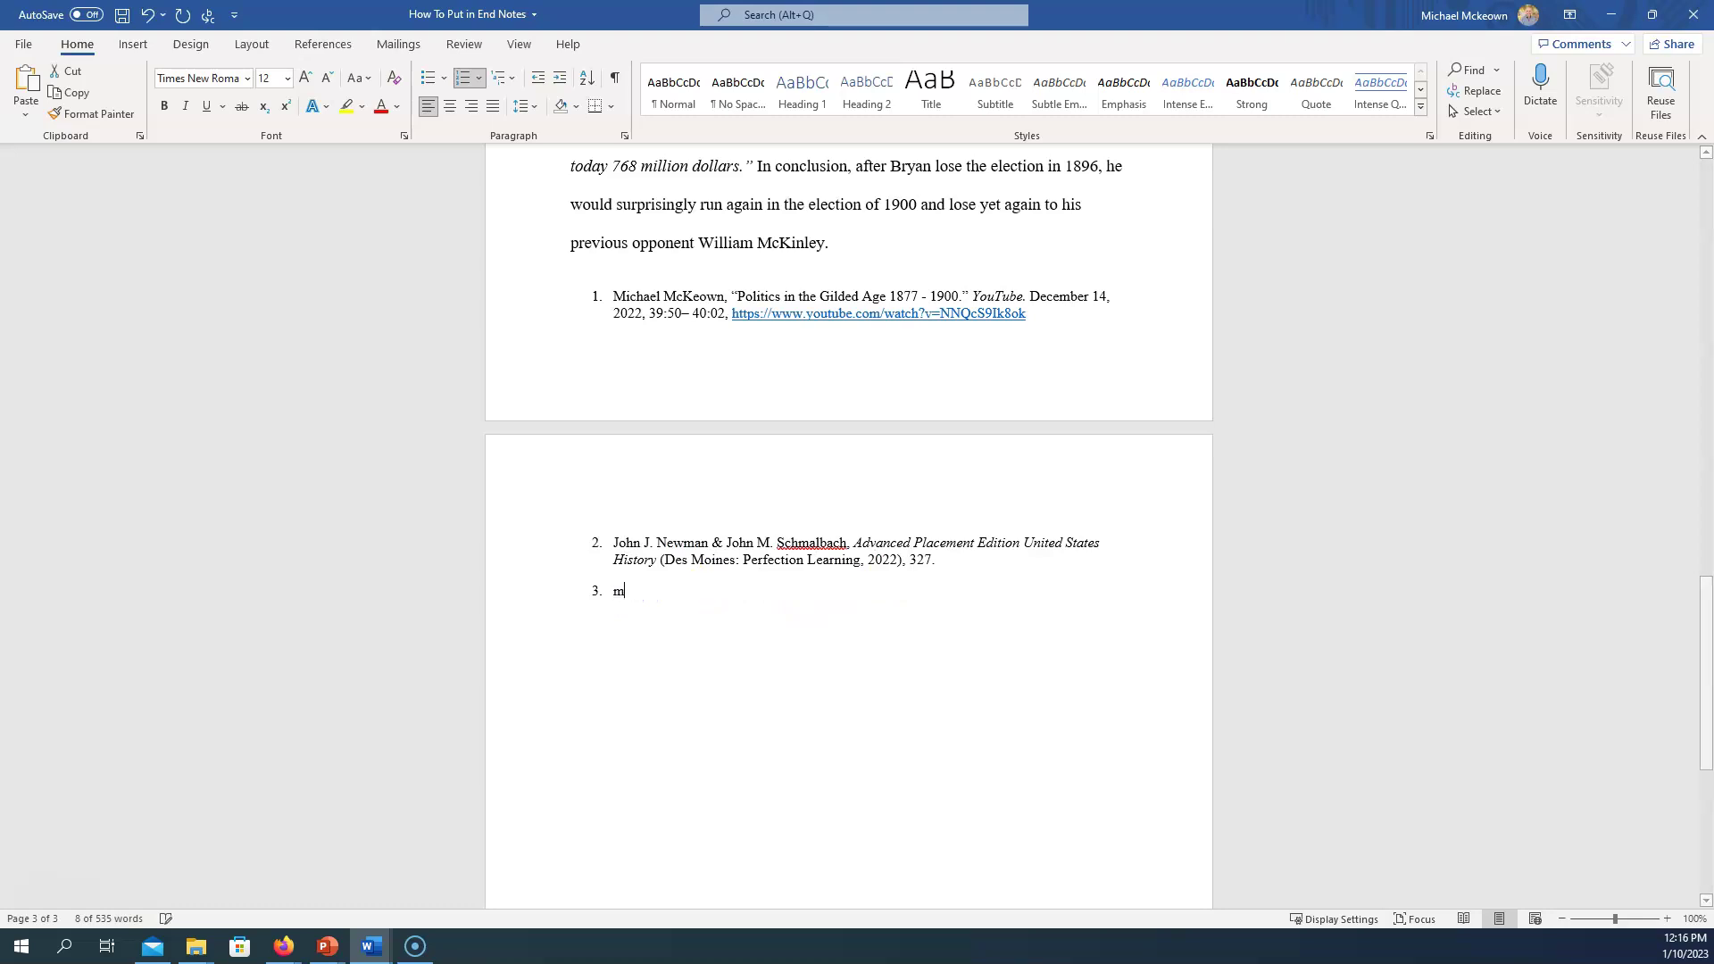
type("cKeown")
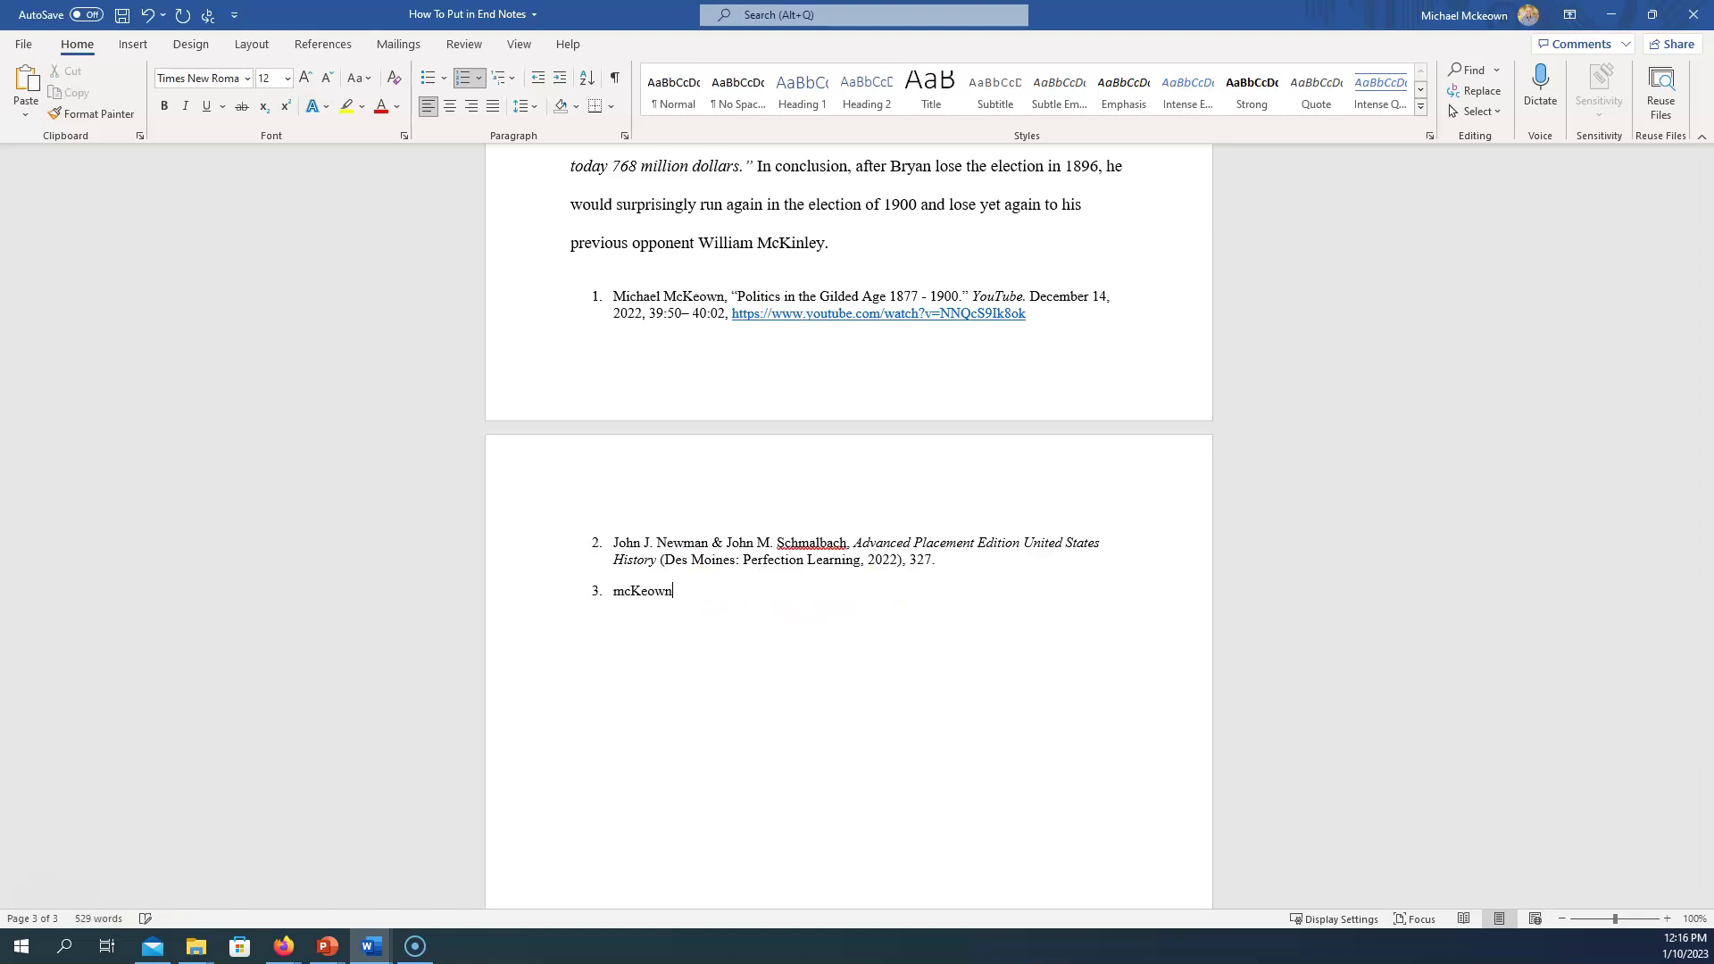
type(". ")
type("\"Politic")
type("s in ts in the Gild")
type("ed Age\"")
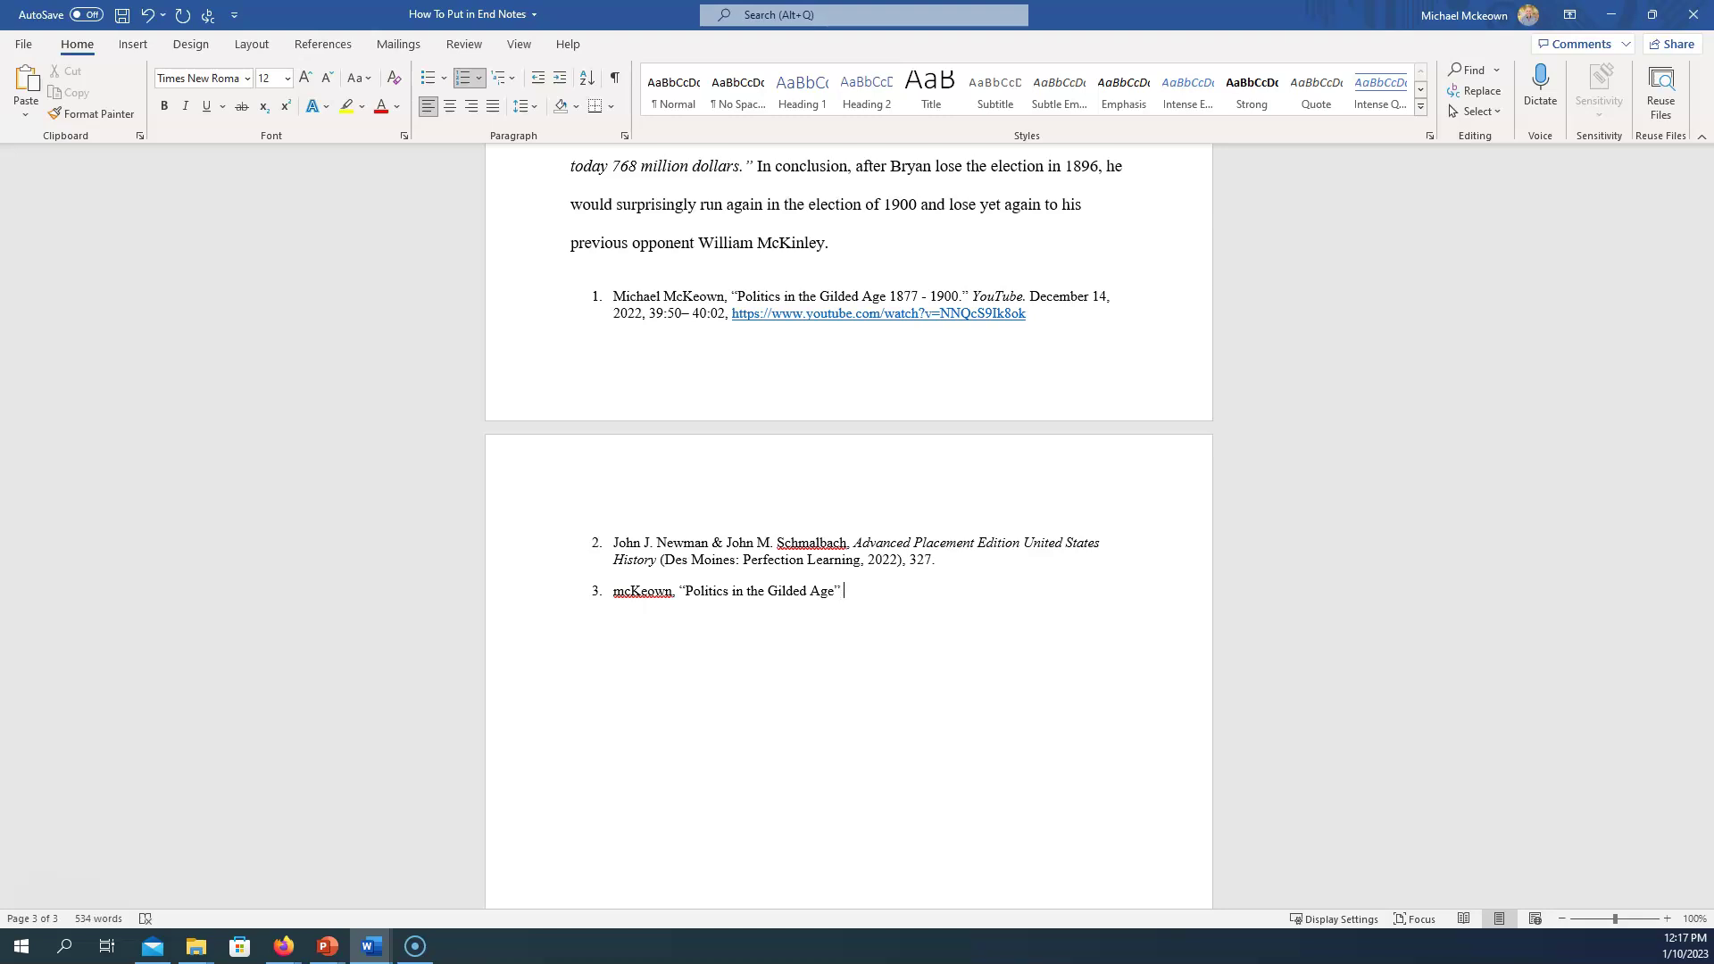
type("40:30 - 40:40")
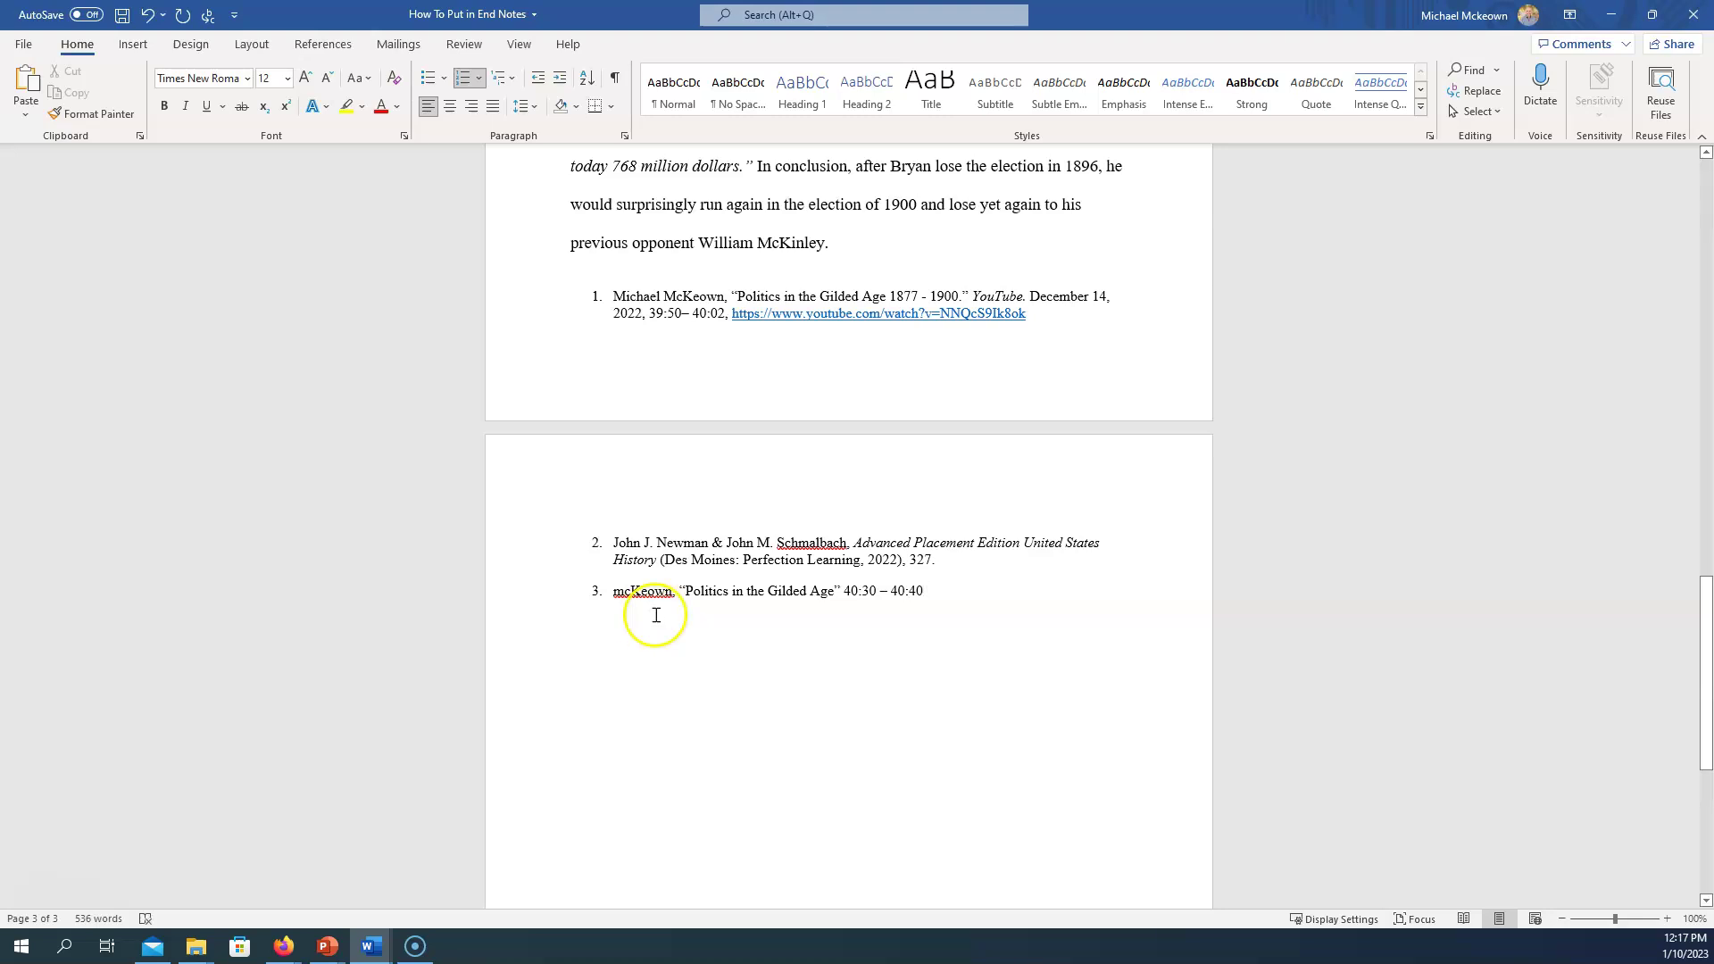
- Capitalise the surname's first letter to M and start an empty endnote 4 below
left_click_drag(624, 592, 614, 594)
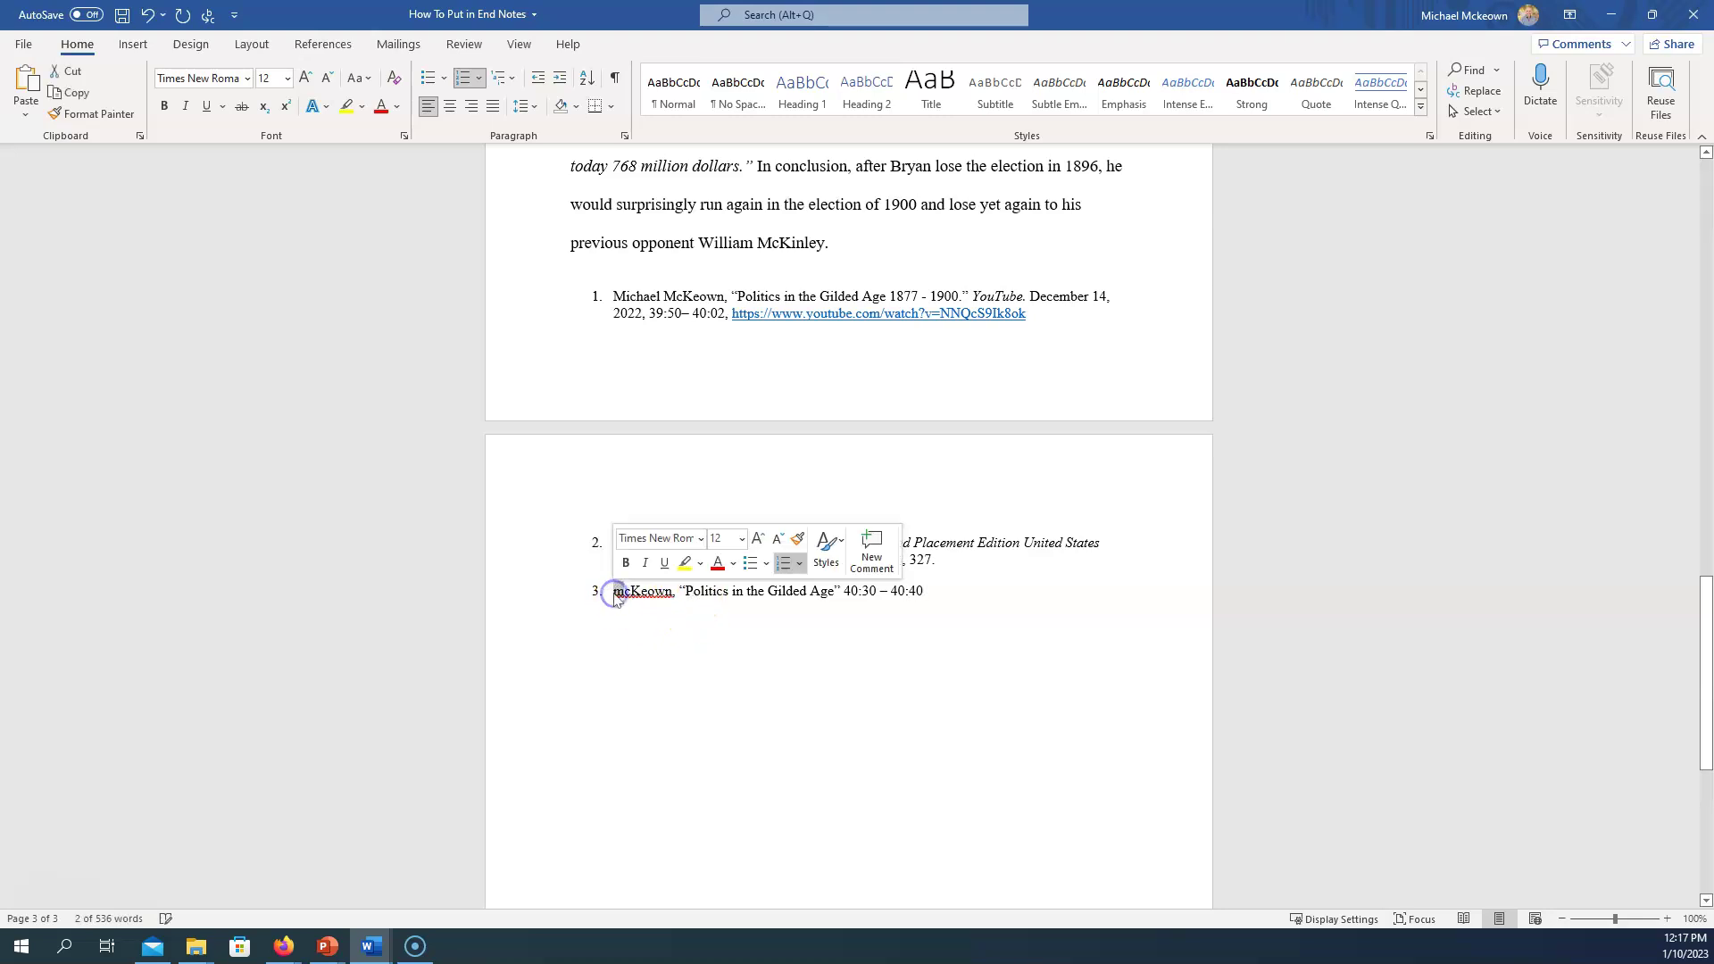
type("M")
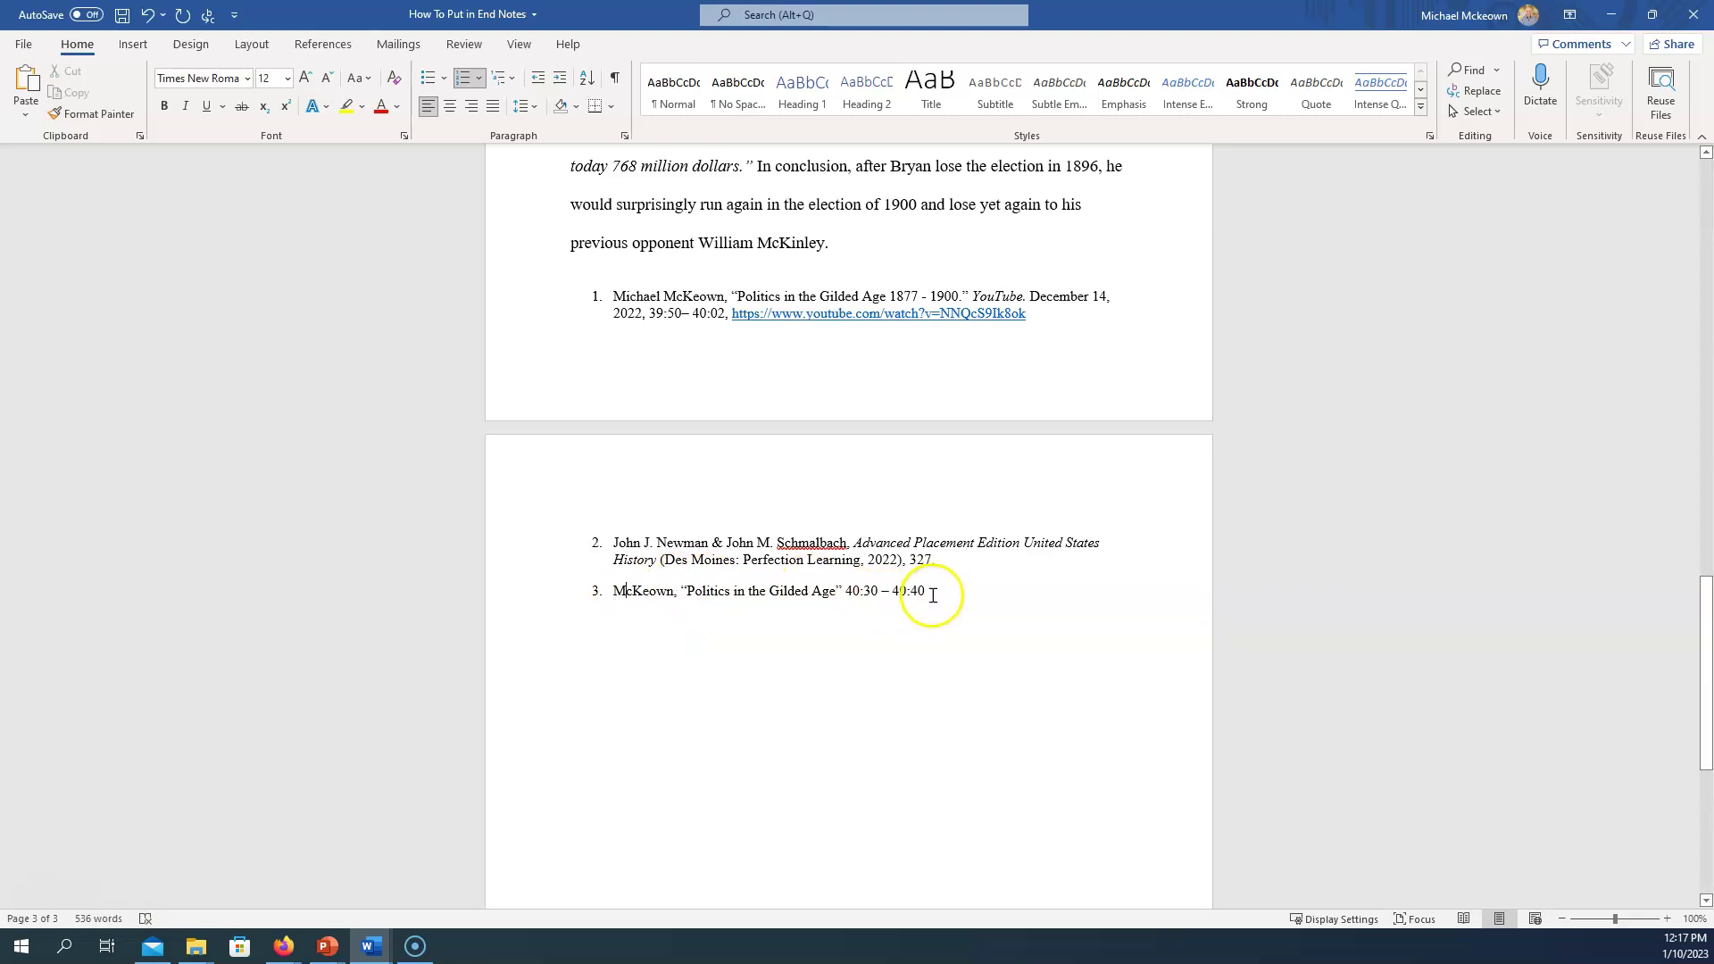
left_click(932, 591)
key("Return")
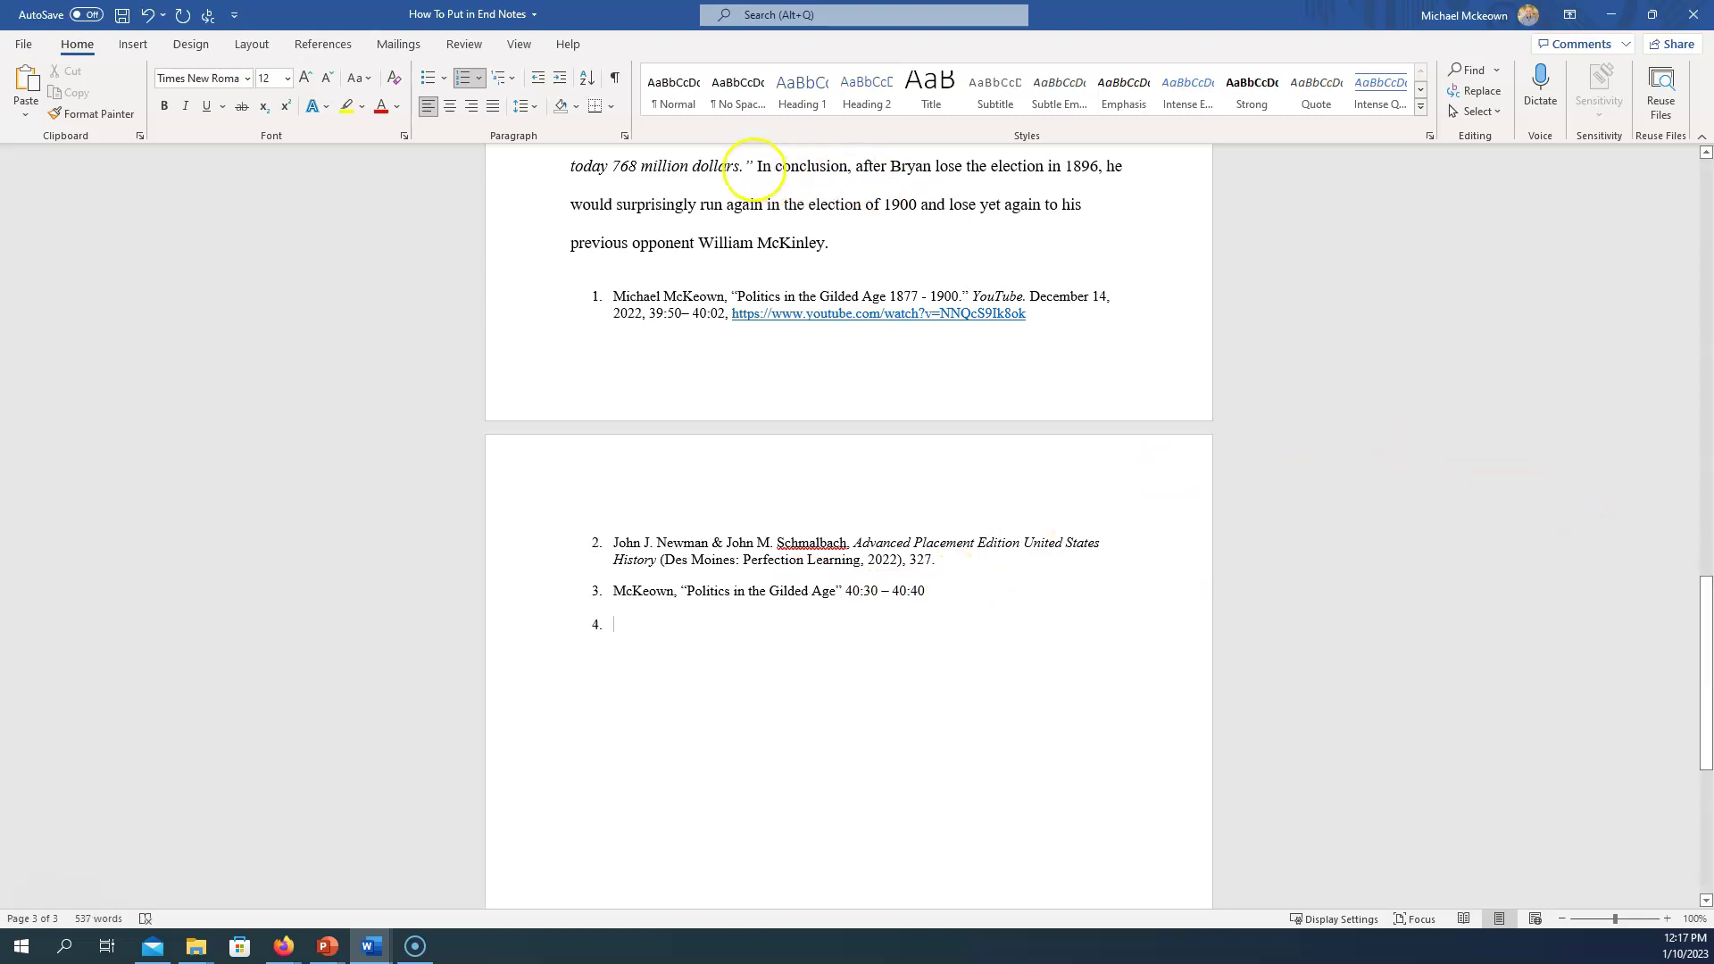
- Add a superscript 4 after the closing quotation mark in the essay body
left_click(754, 167)
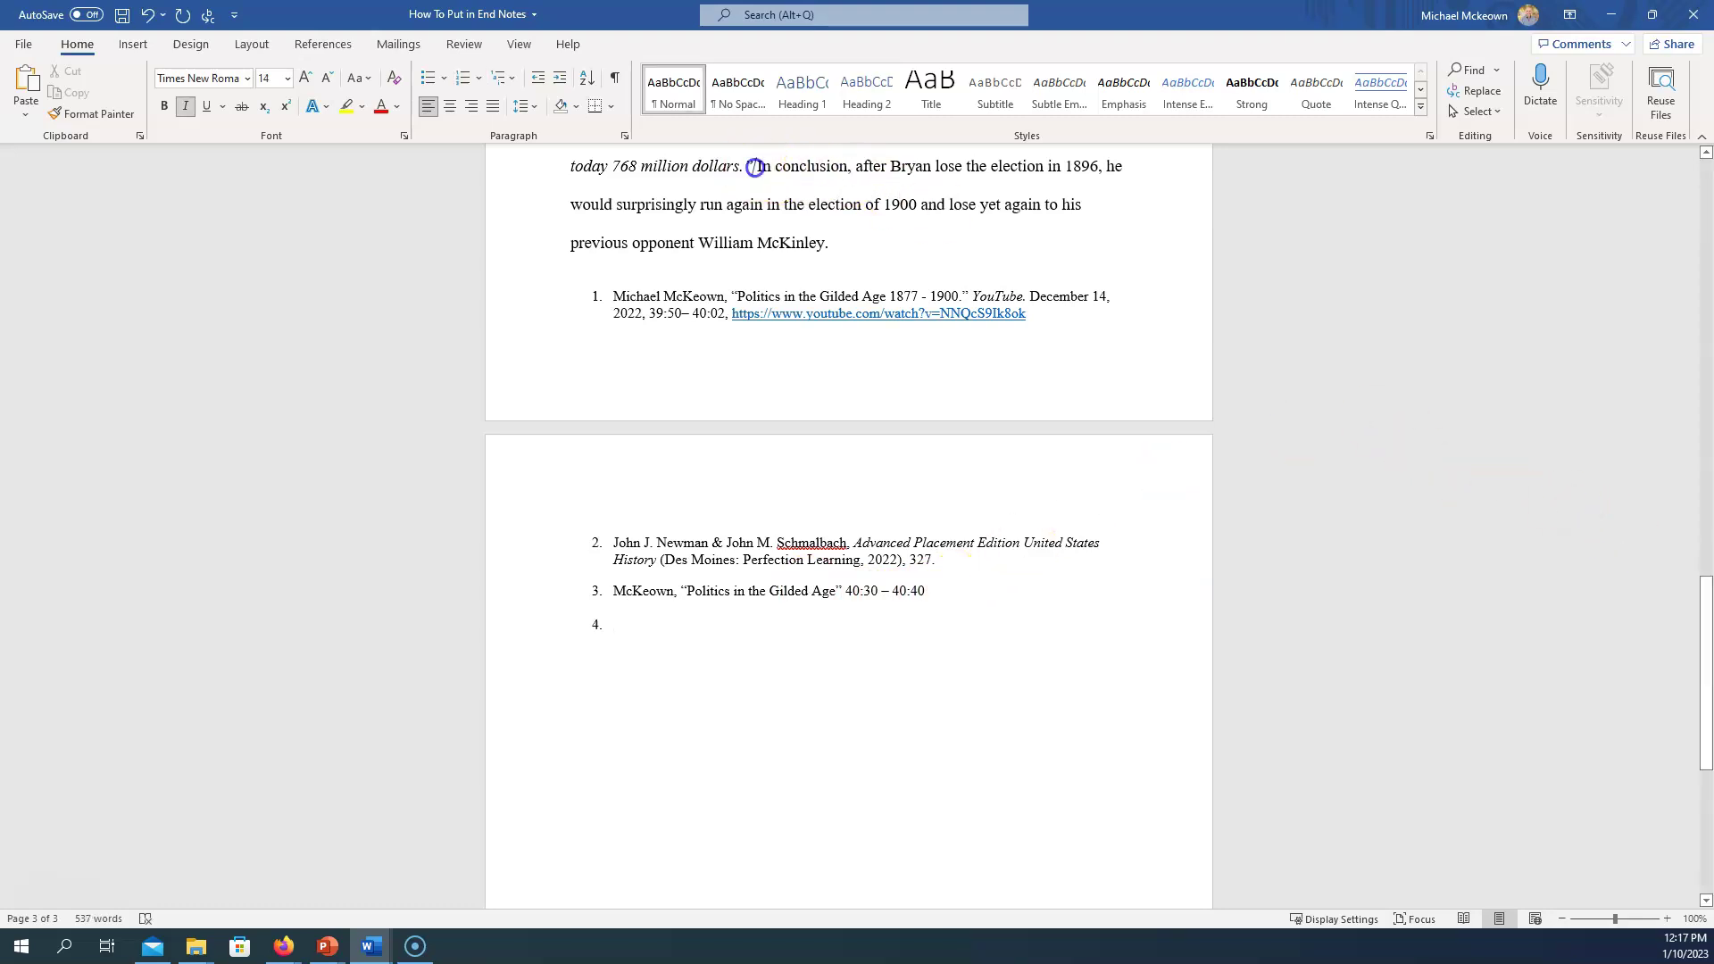
left_click(285, 108)
type("4")
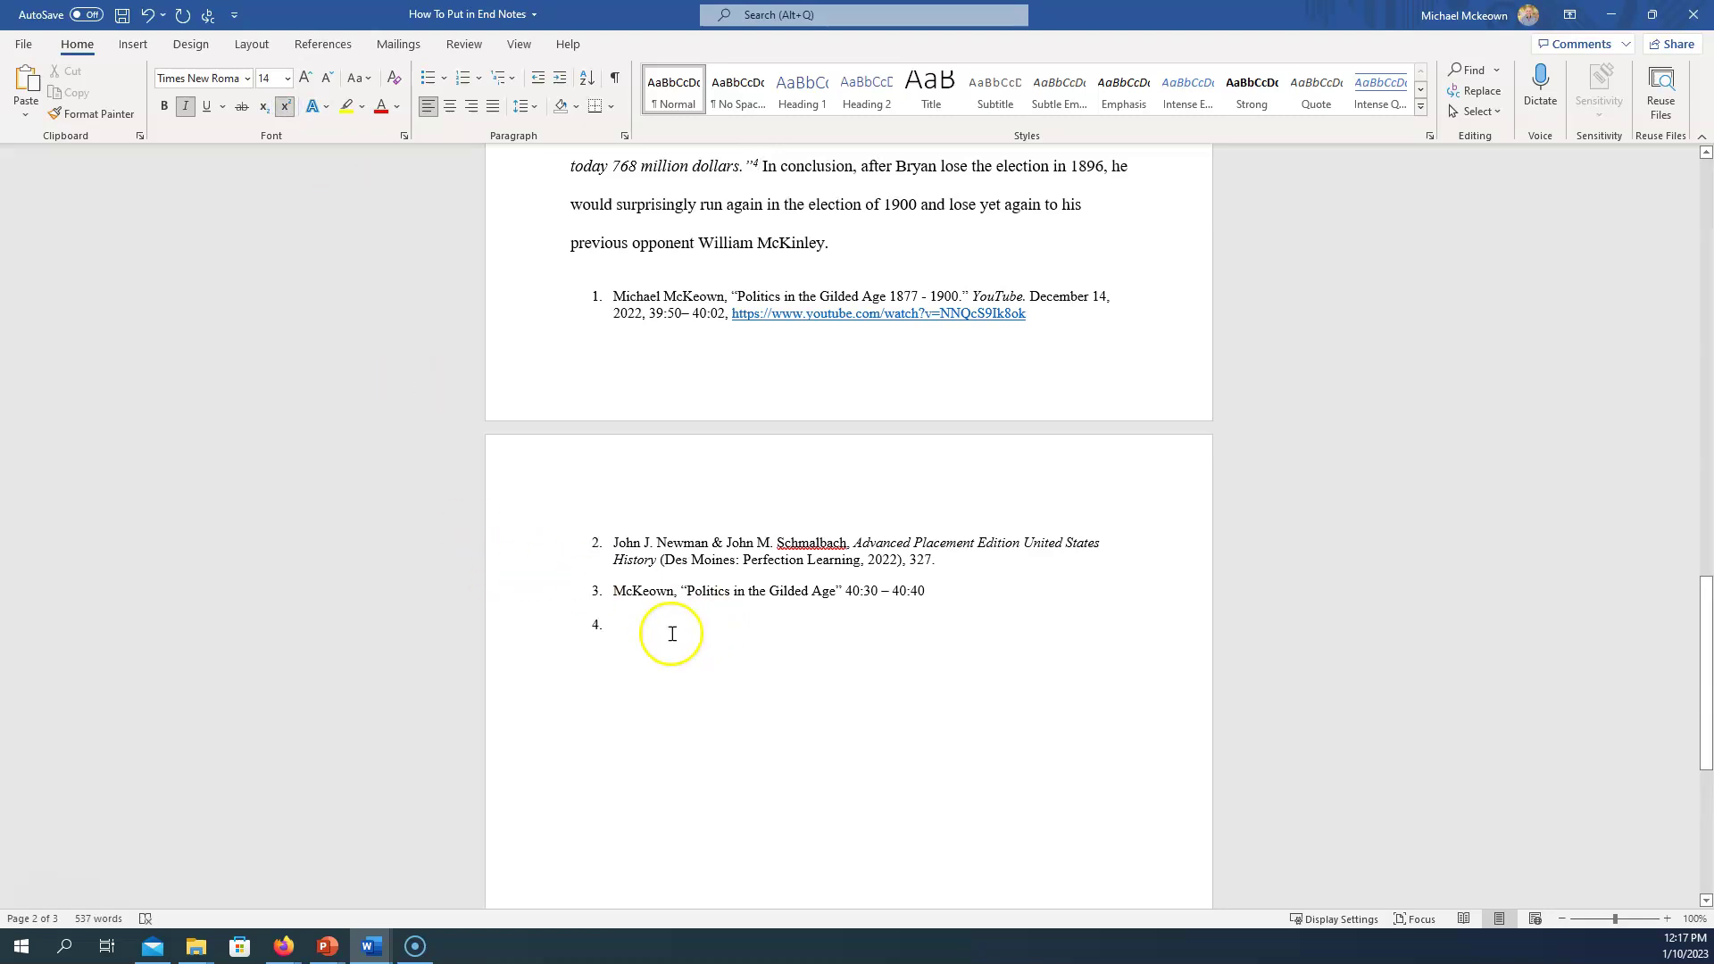
- Fill in endnote 4 so it reads "Ibid 330."
left_click(635, 629)
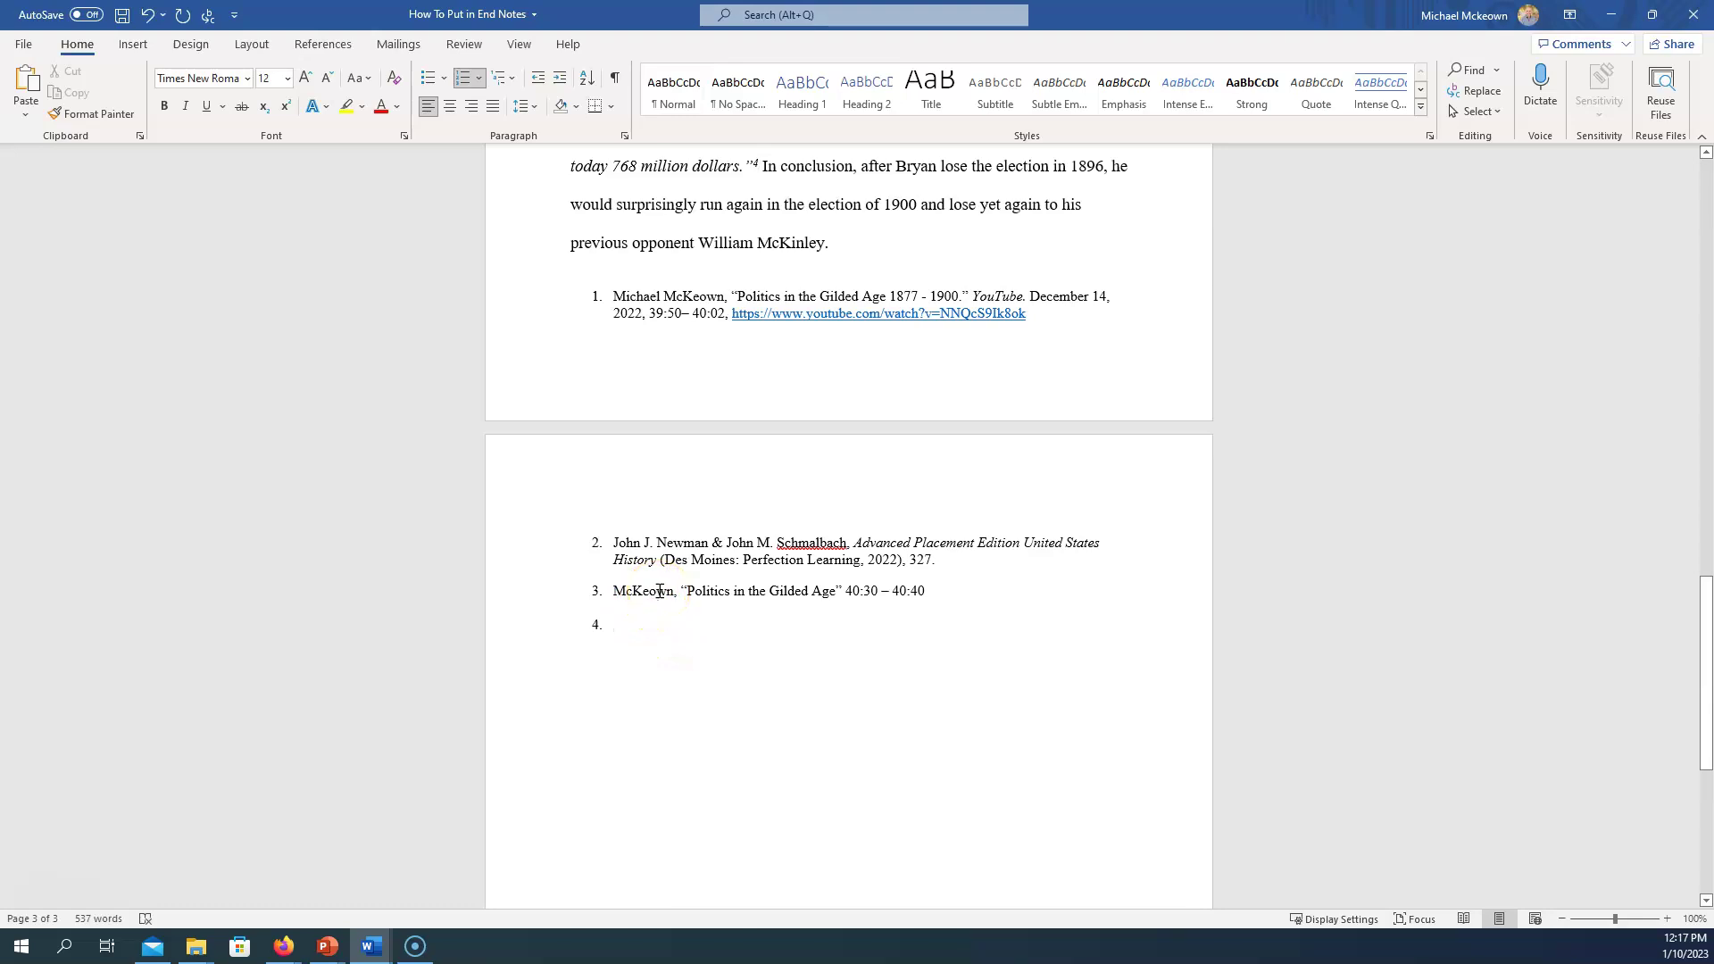
type("Ib")
type("id 50:")
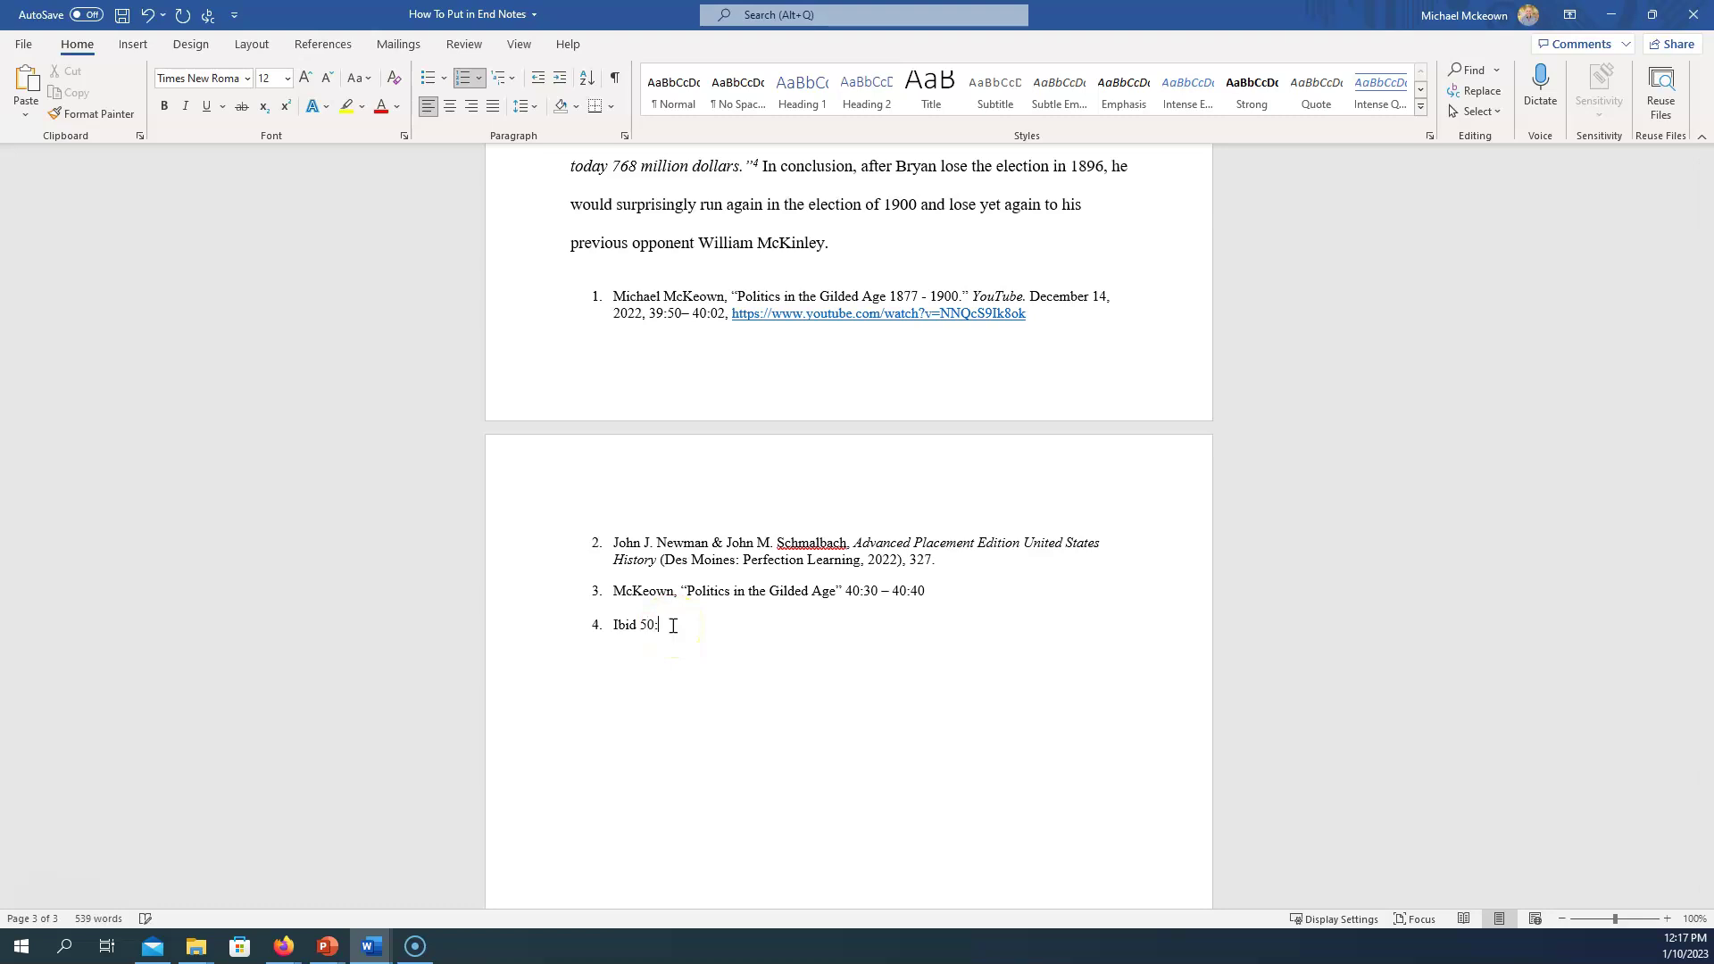
type("00 - 50:15")
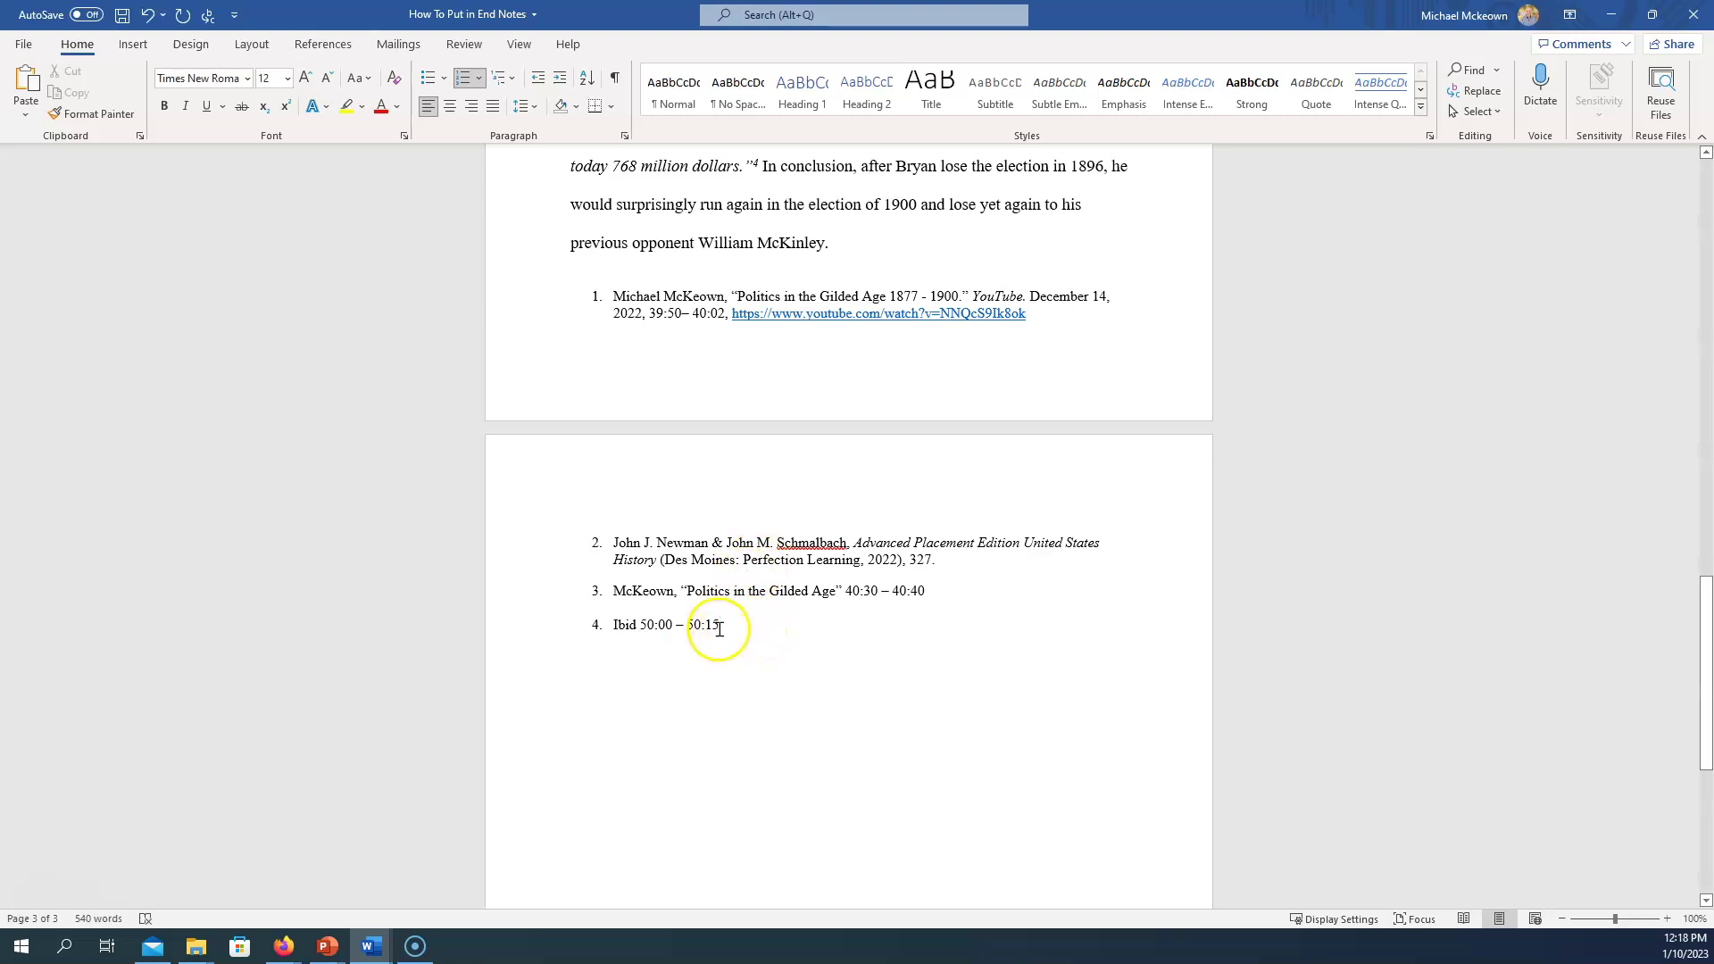
left_click(719, 627)
left_click_drag(719, 626, 613, 624)
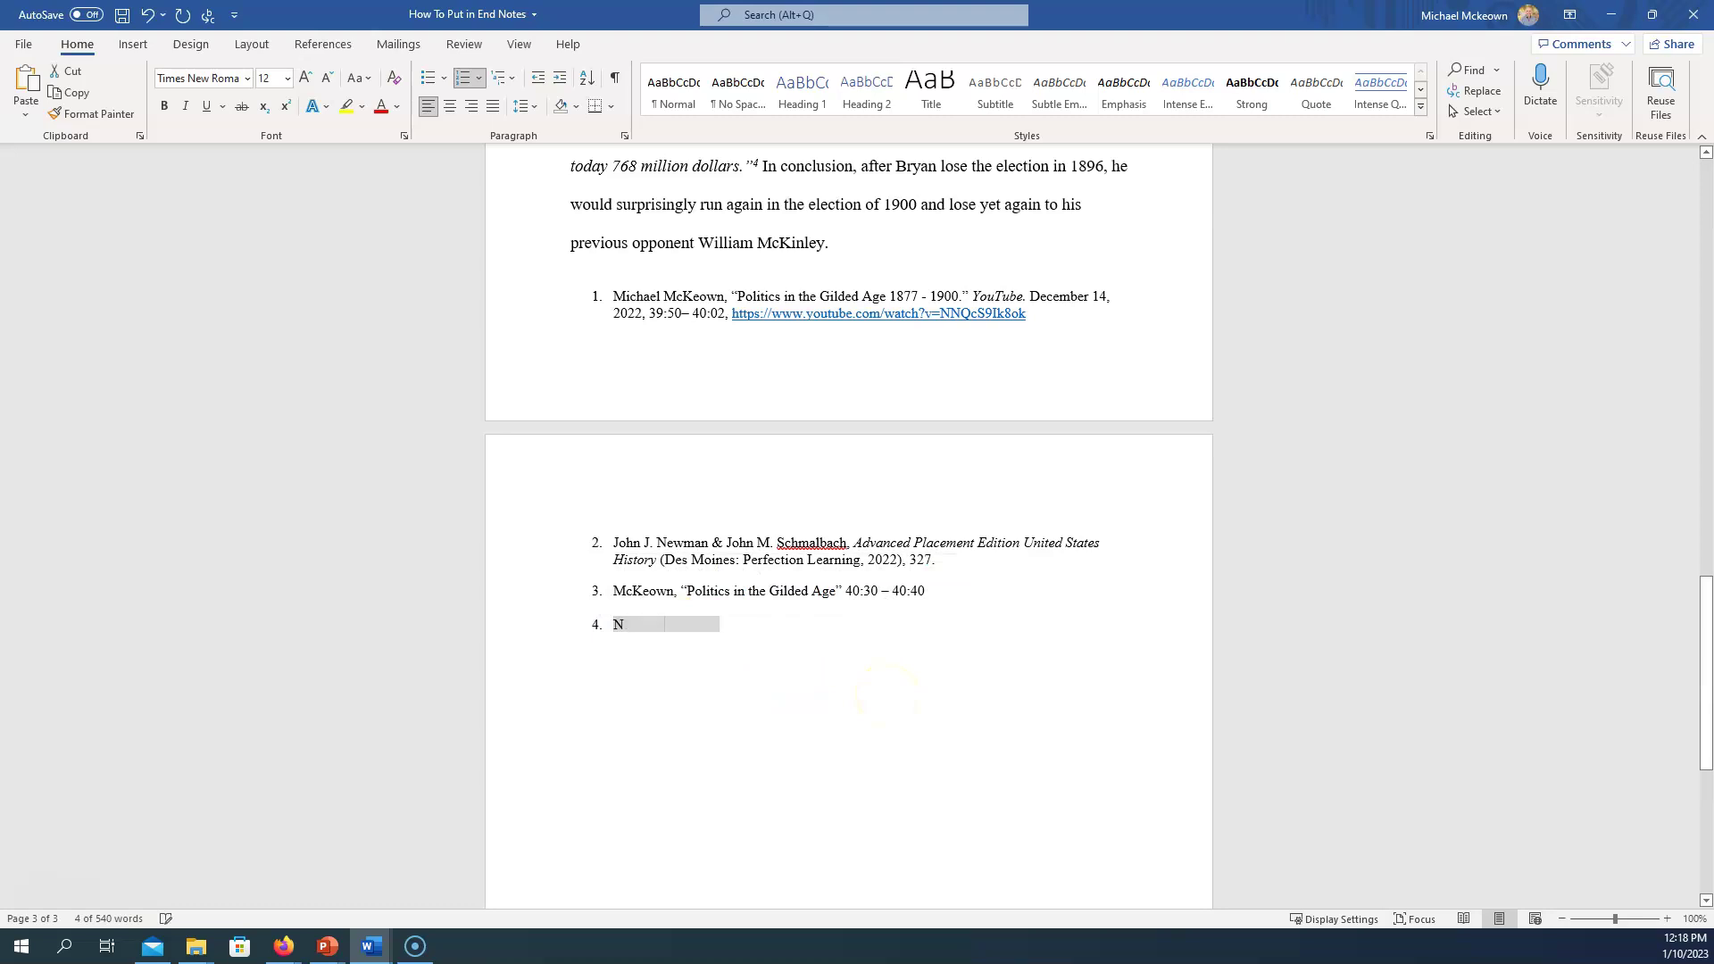
type("N")
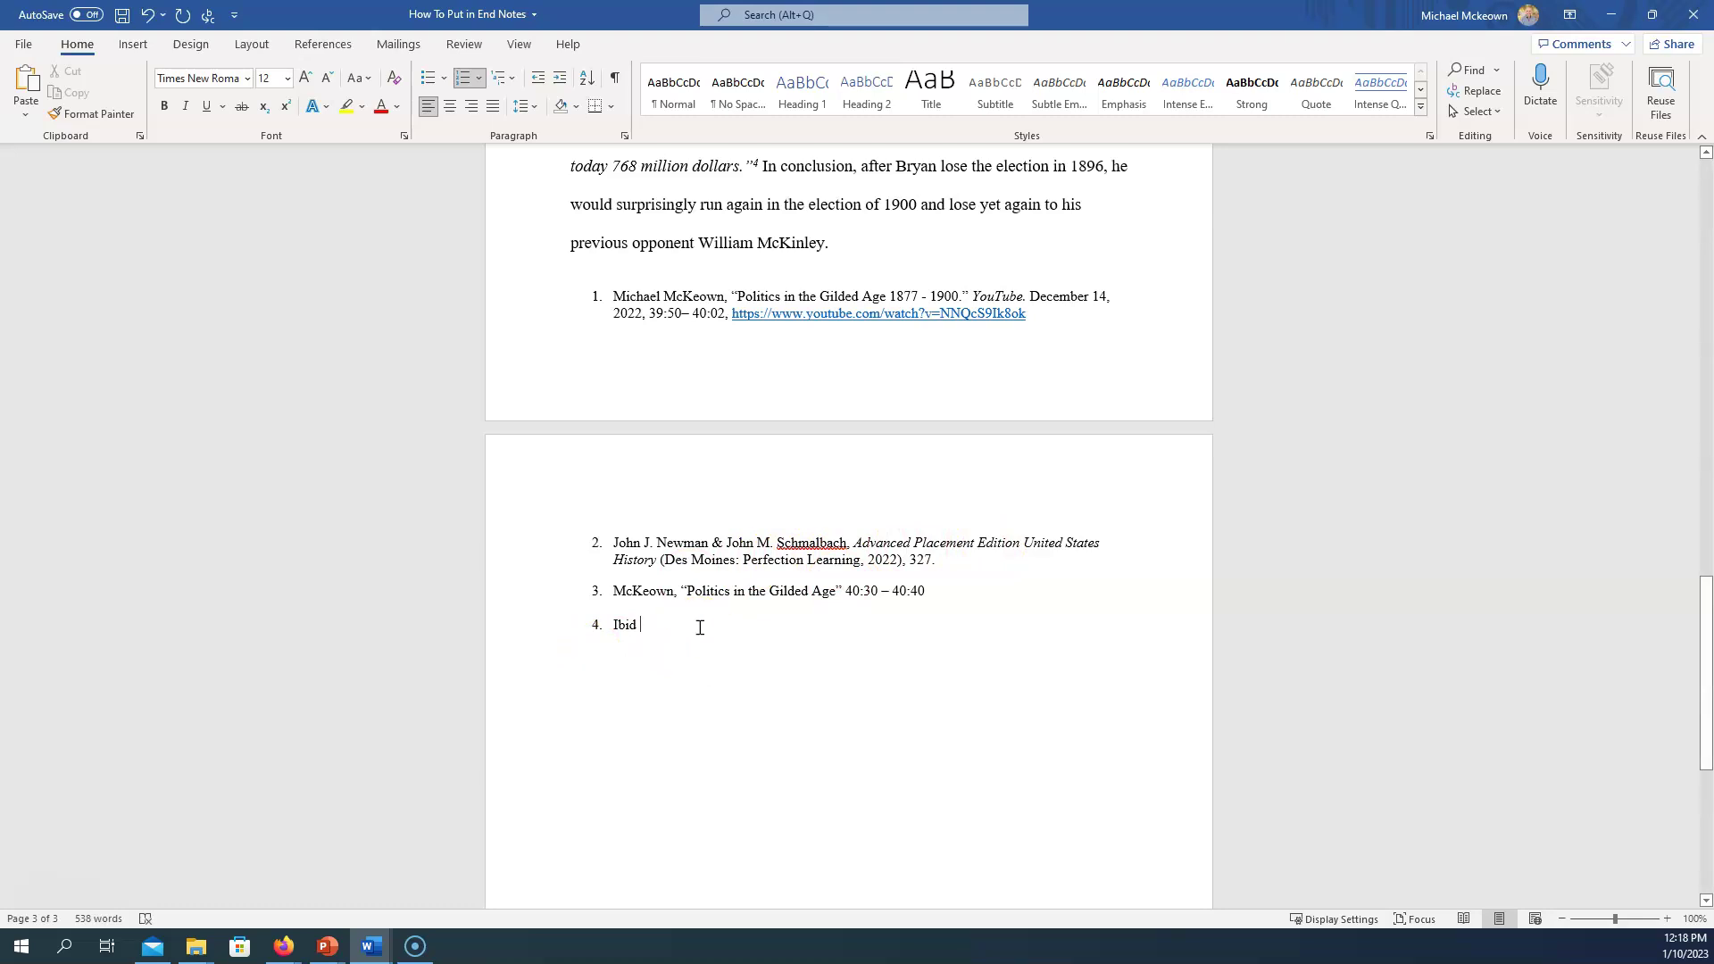
type("330")
- Replace endnote 3 with the authors and title copied from endnote 2
mouse_move(658, 543)
left_mouse_down()
mouse_move(883, 559)
mouse_move(663, 560)
left_mouse_up()
key("ctrl+c")
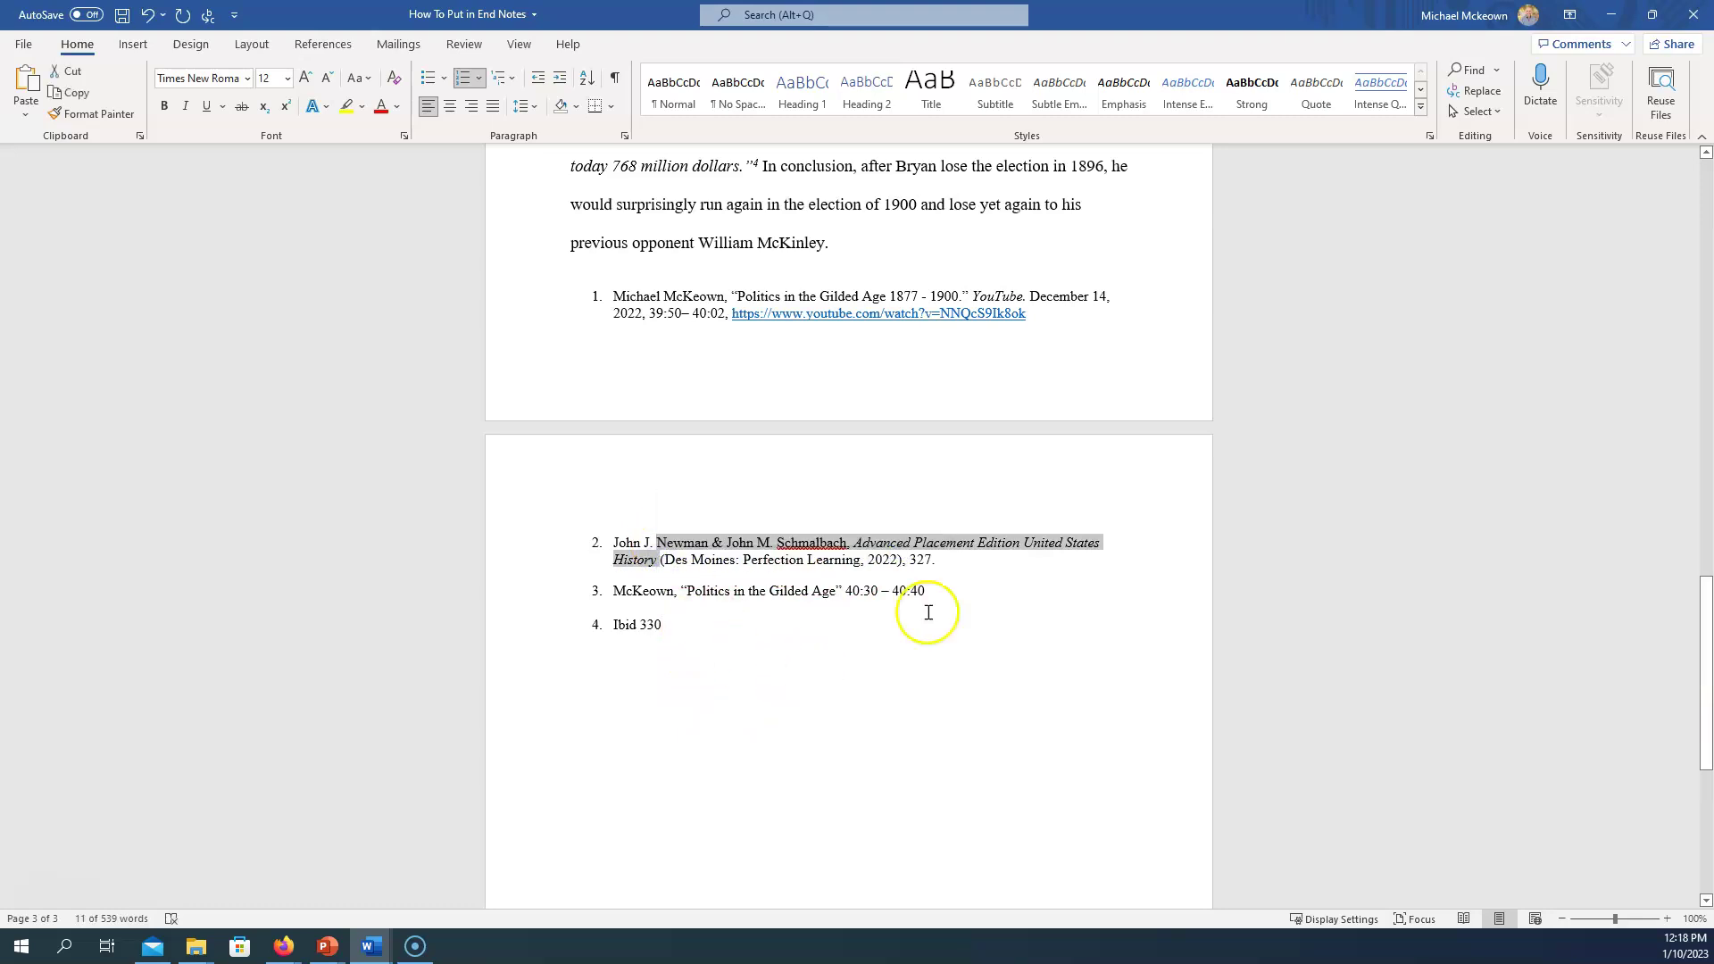
left_click_drag(932, 593, 643, 600)
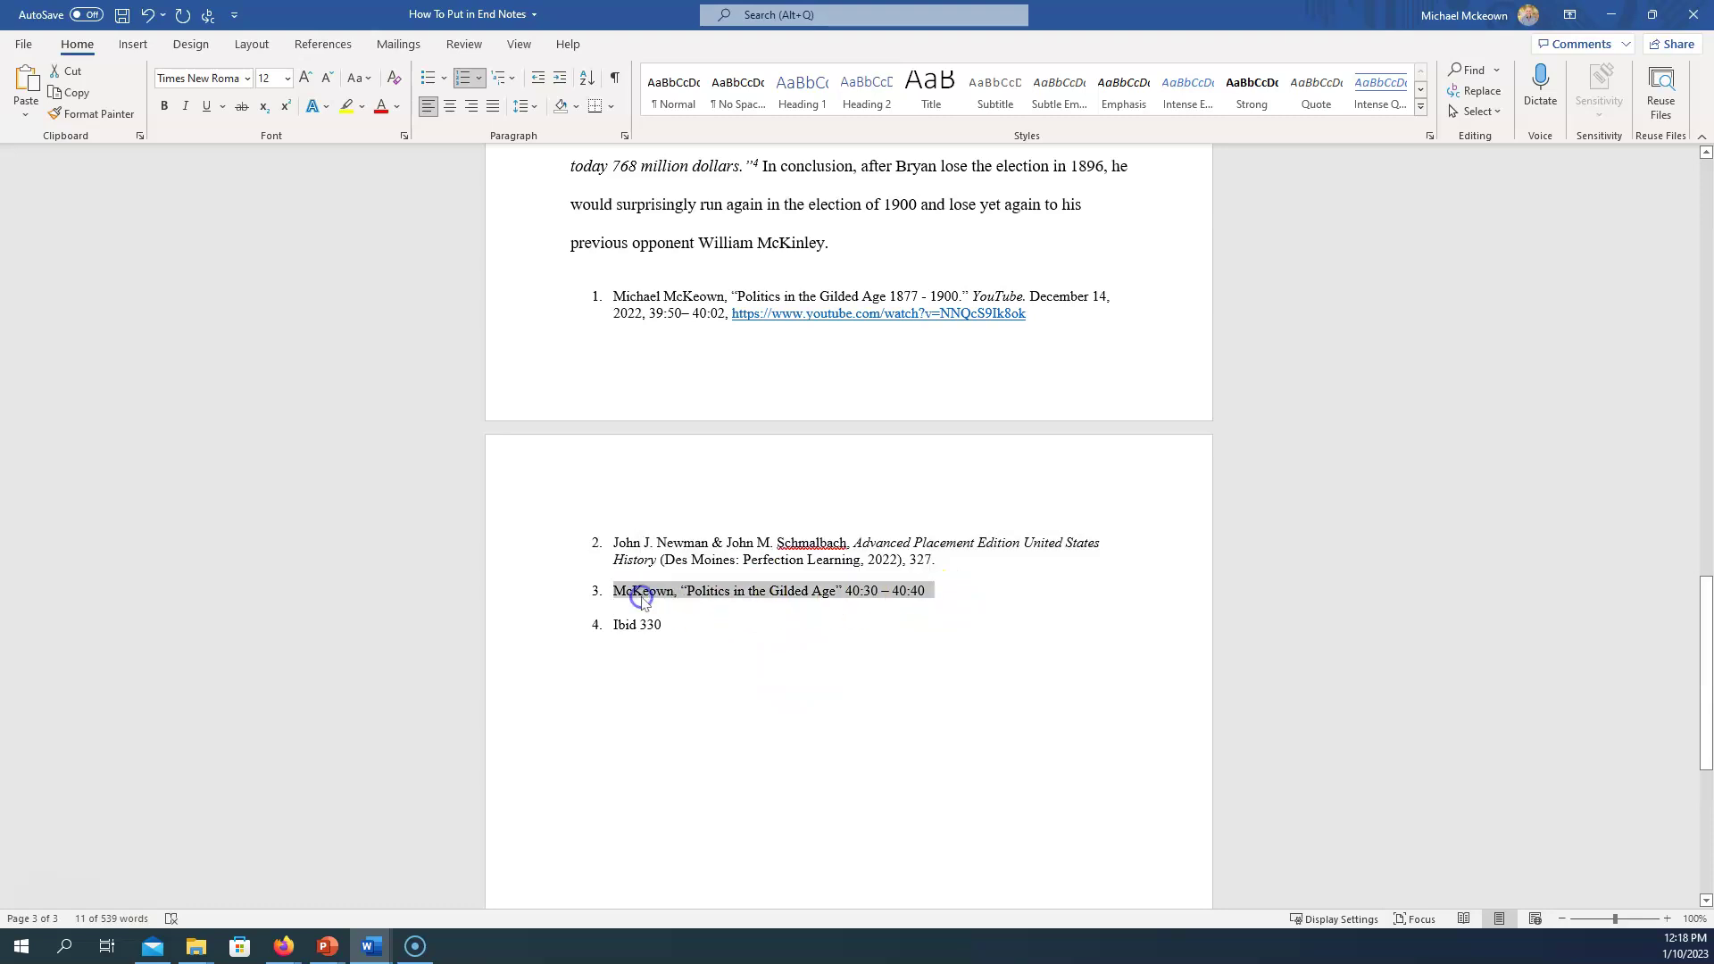
key("ctrl+v")
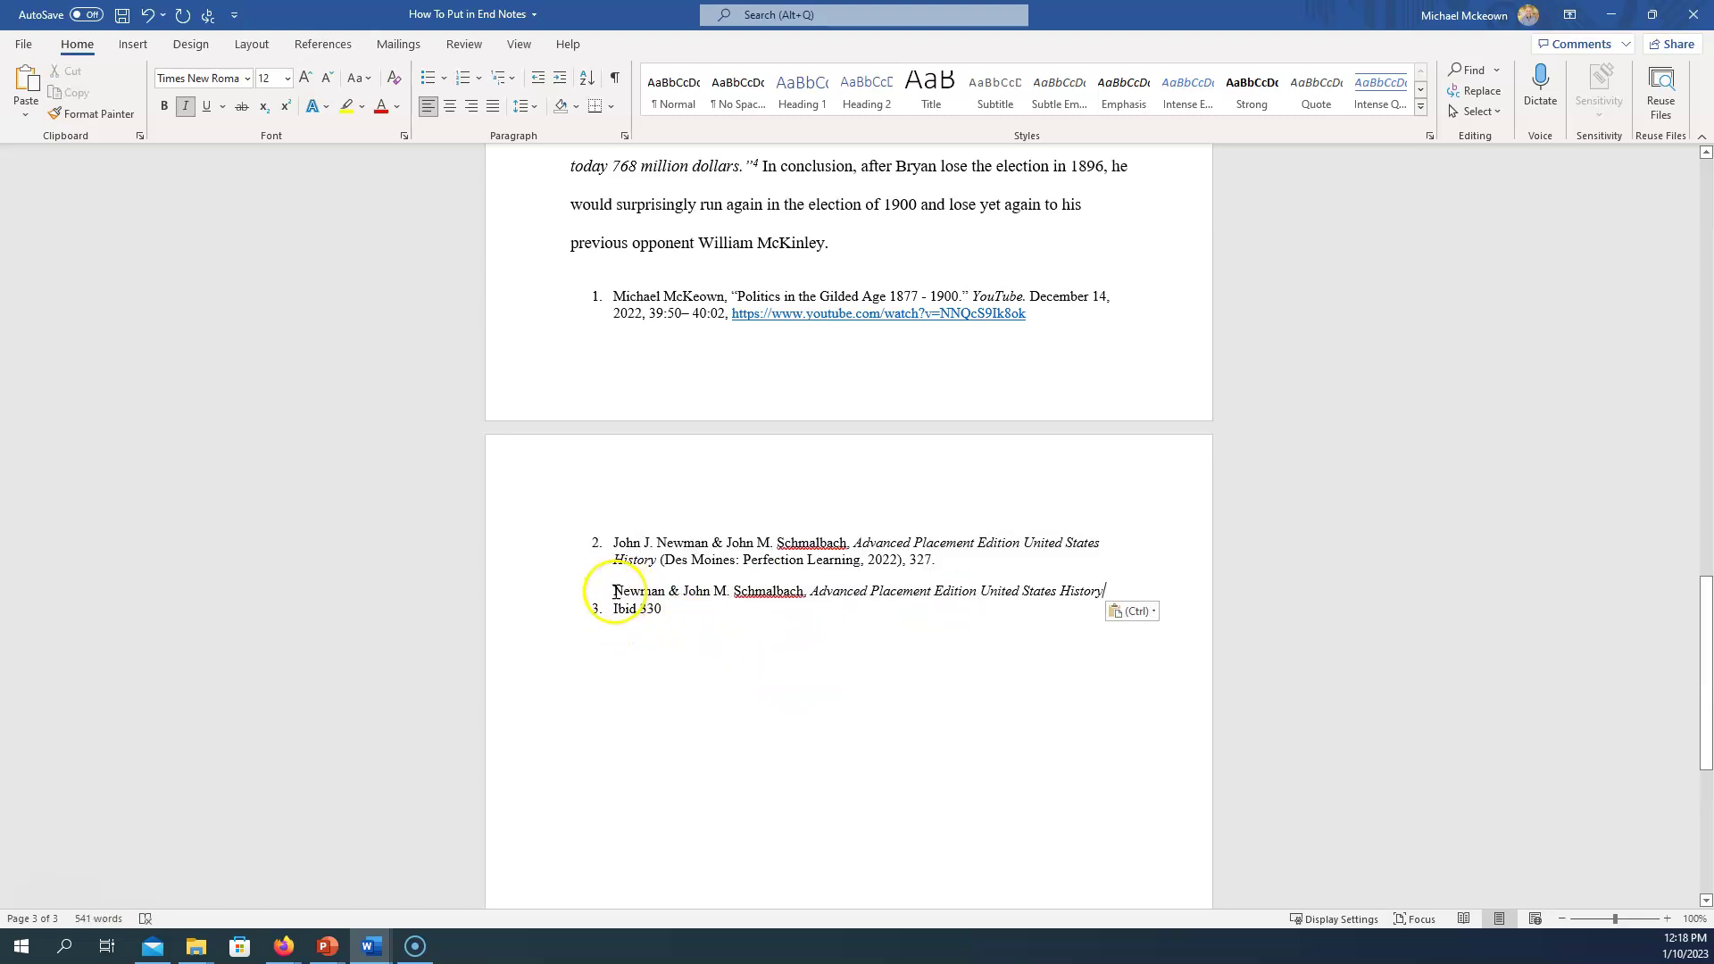
left_click(616, 592)
key("BackSpace")
key("BackSpace")
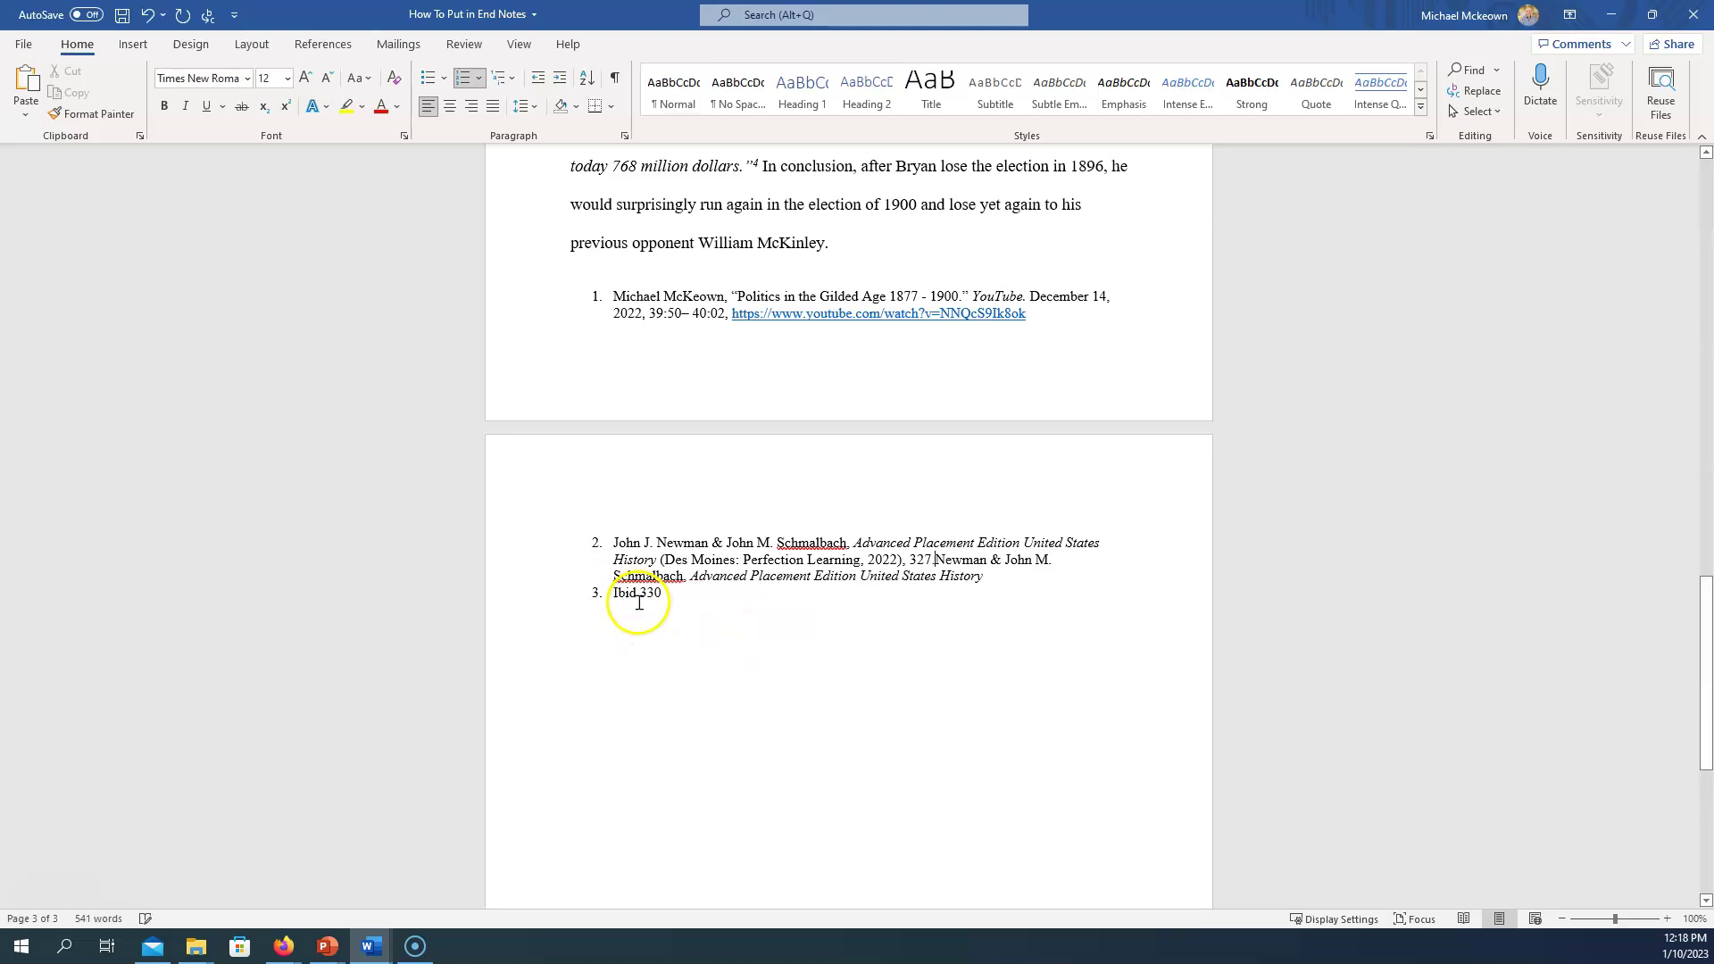
key("Return")
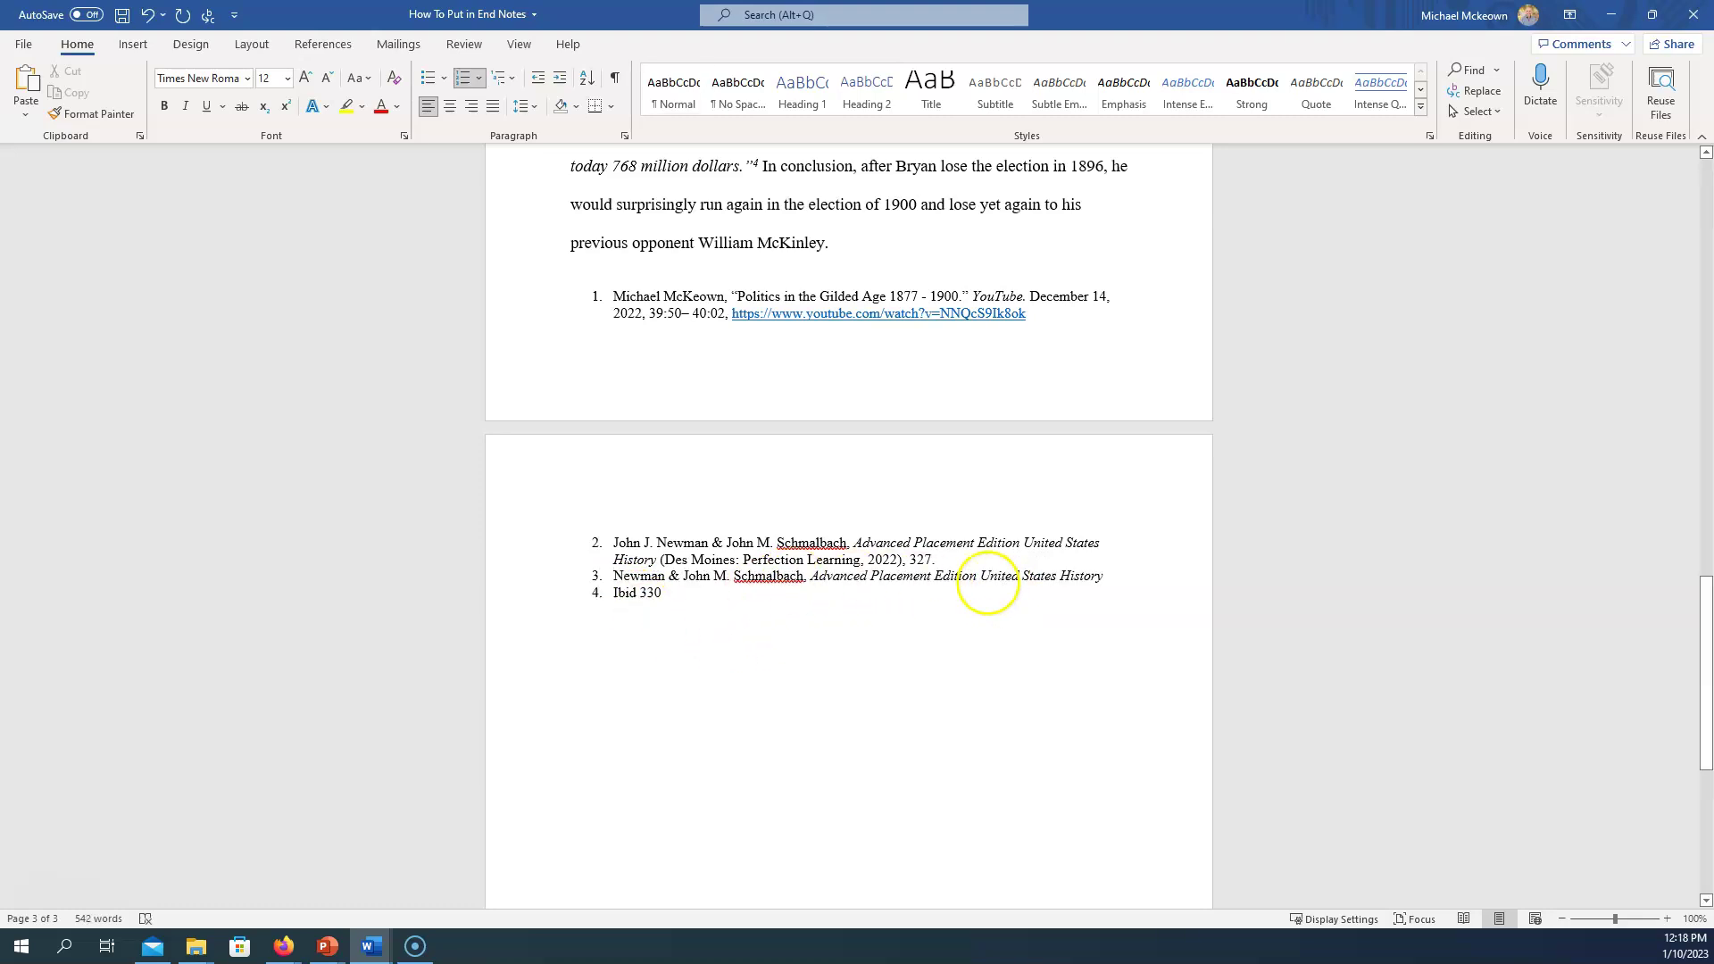
- Delete "Advanced Placement Edition" so endnote 3 reads just United States History
left_click_drag(979, 580, 840, 581)
key("BackSpace")
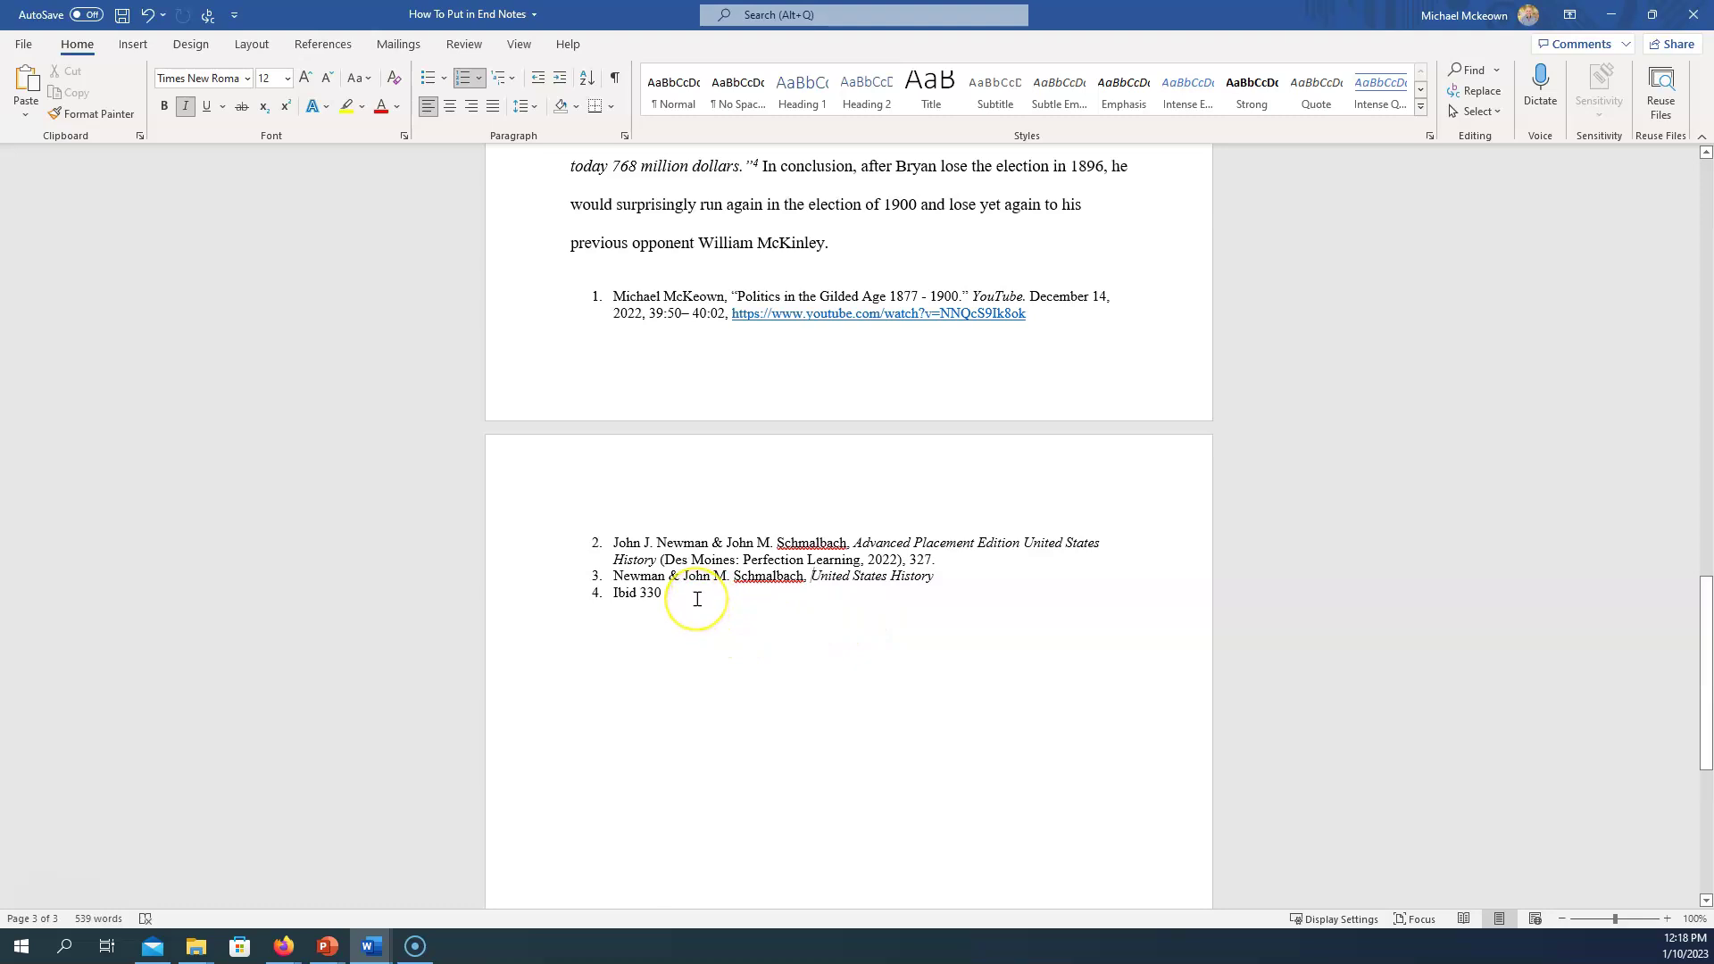
left_click(697, 599)
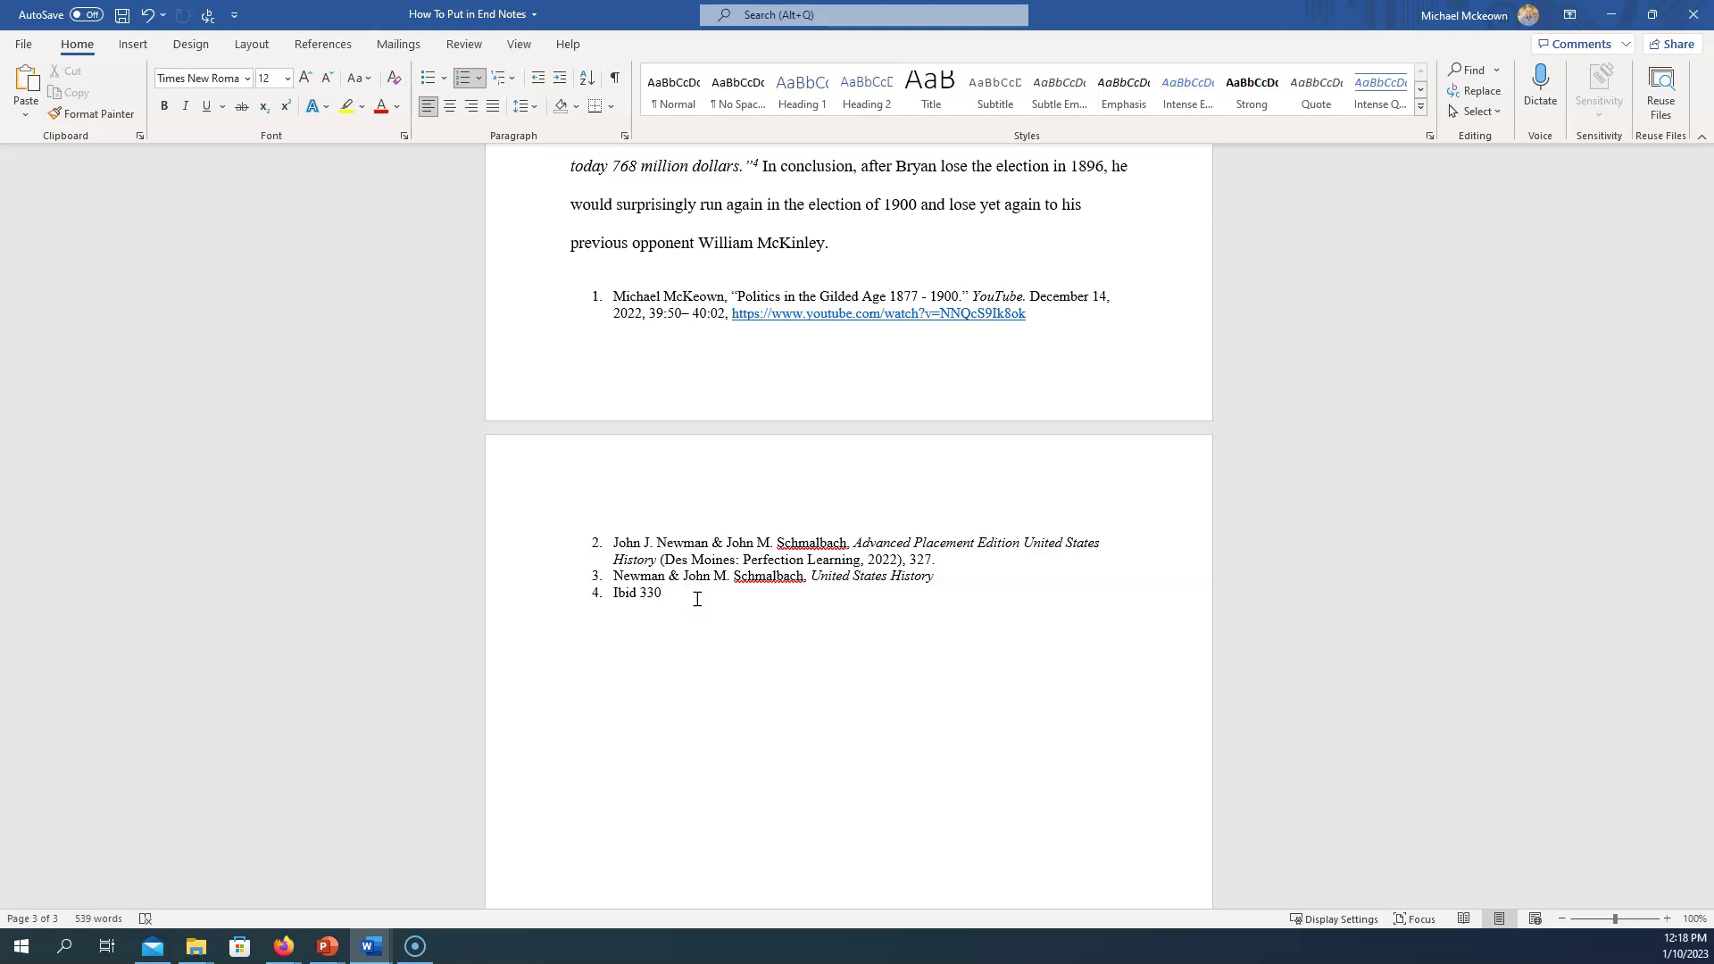
left_click(333, 803)
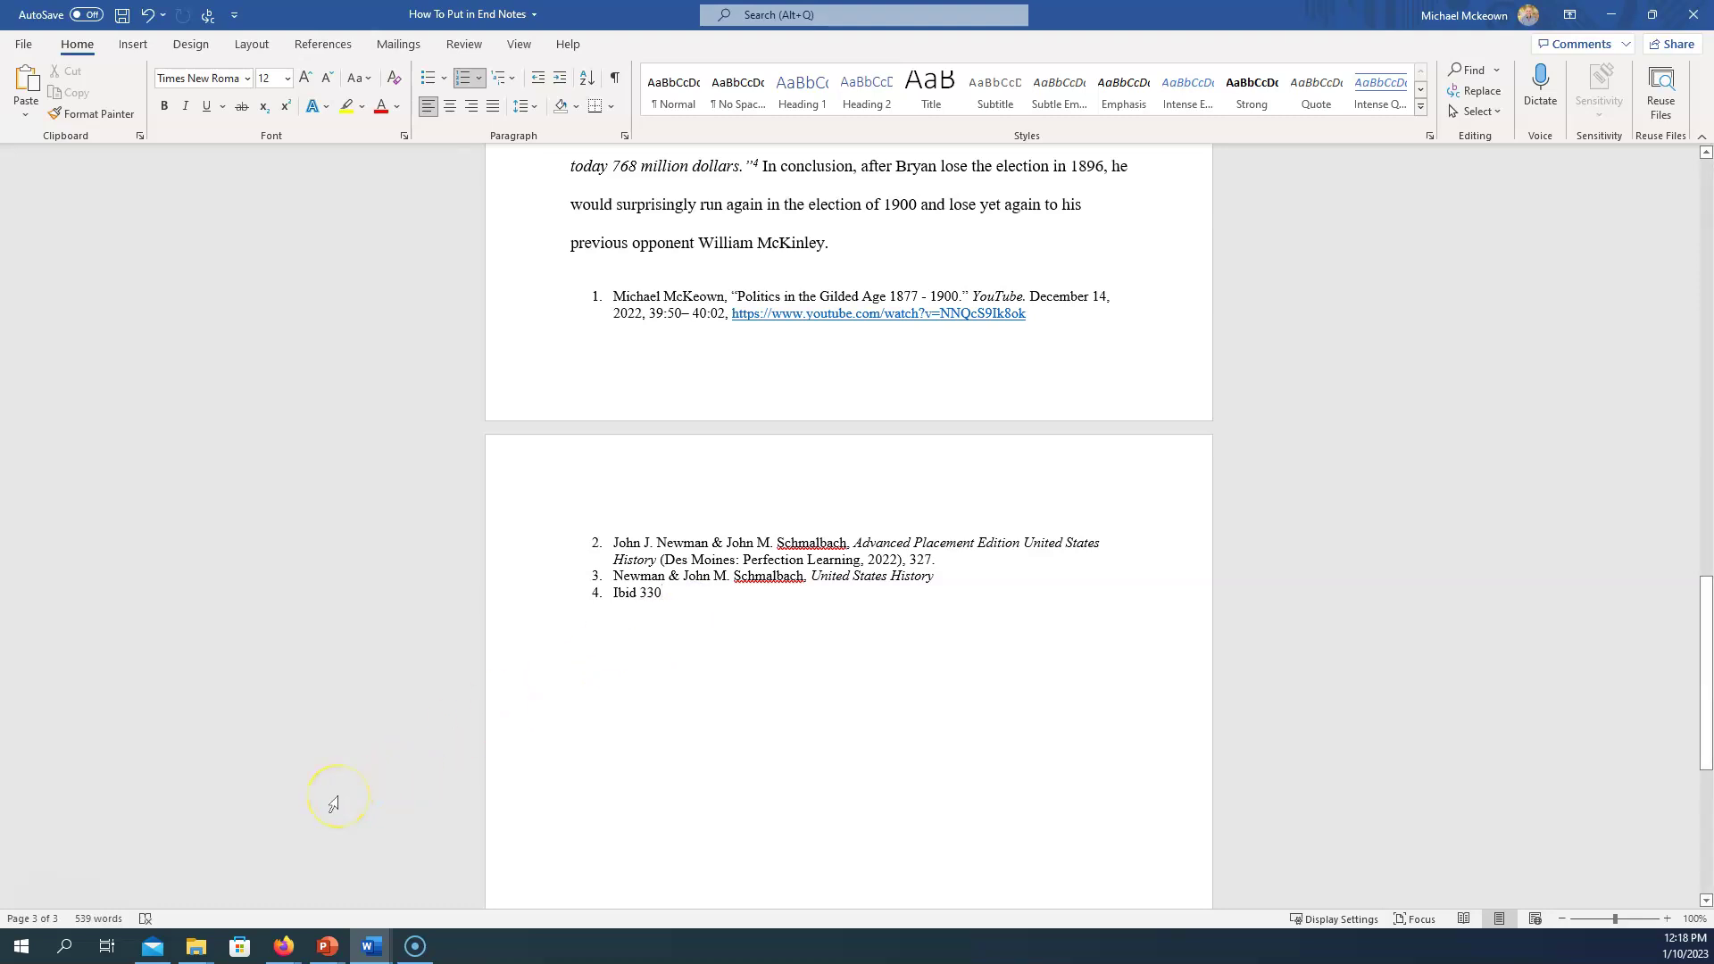